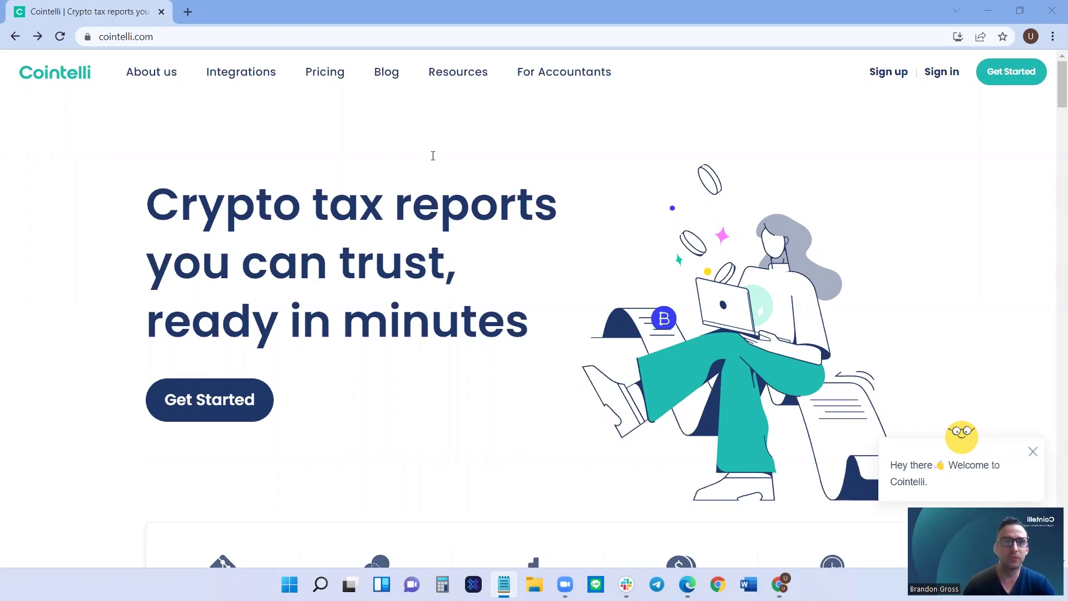
Start a new Cointelli account as a tax professional and pick ATX as the tax software.
mouse_move(440, 67)
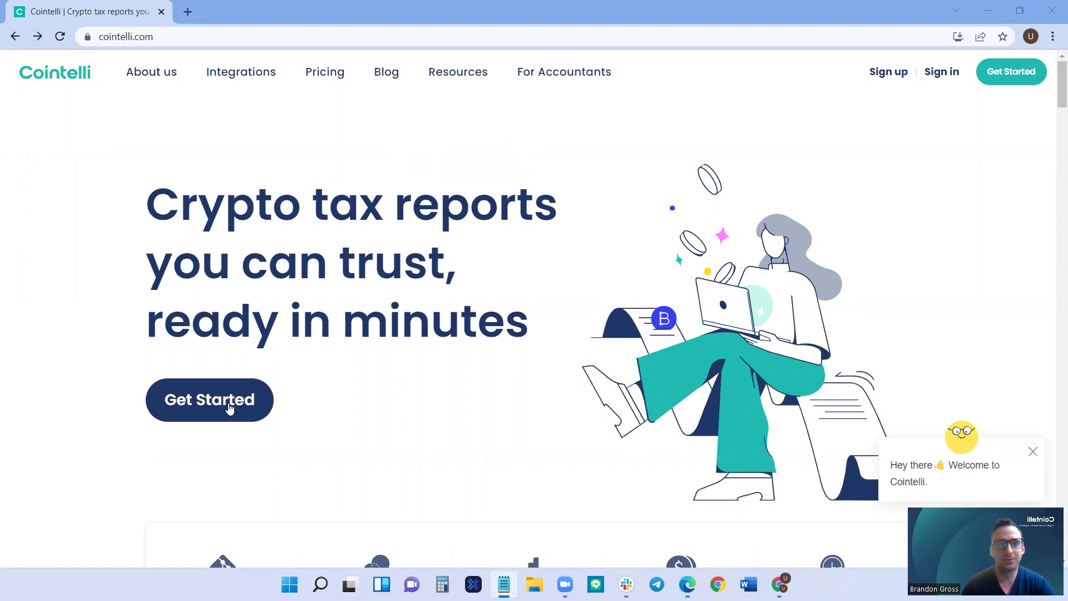
left_click(230, 408)
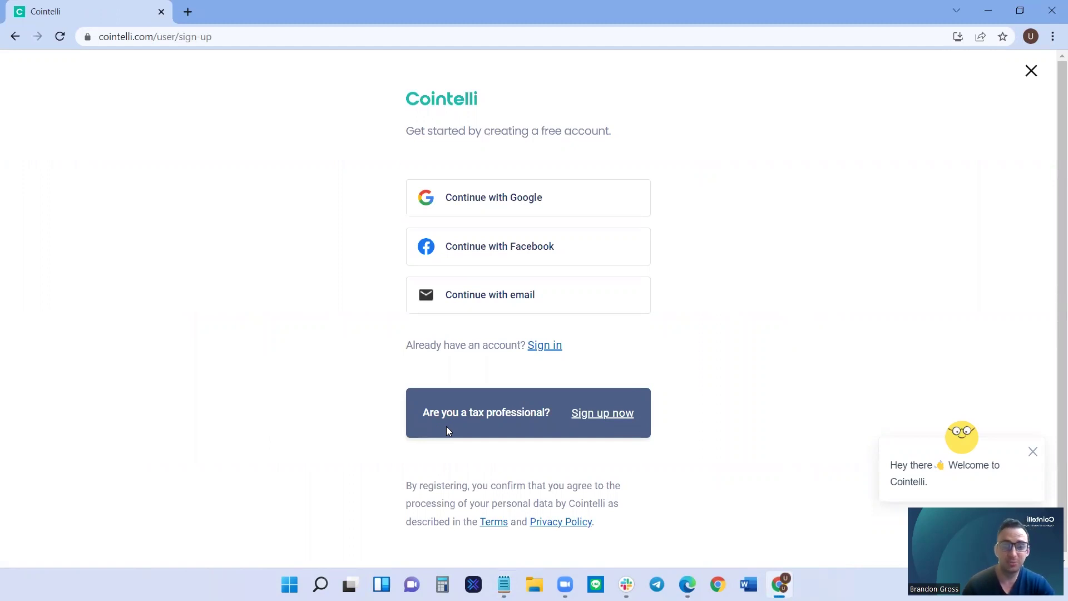
left_click(599, 419)
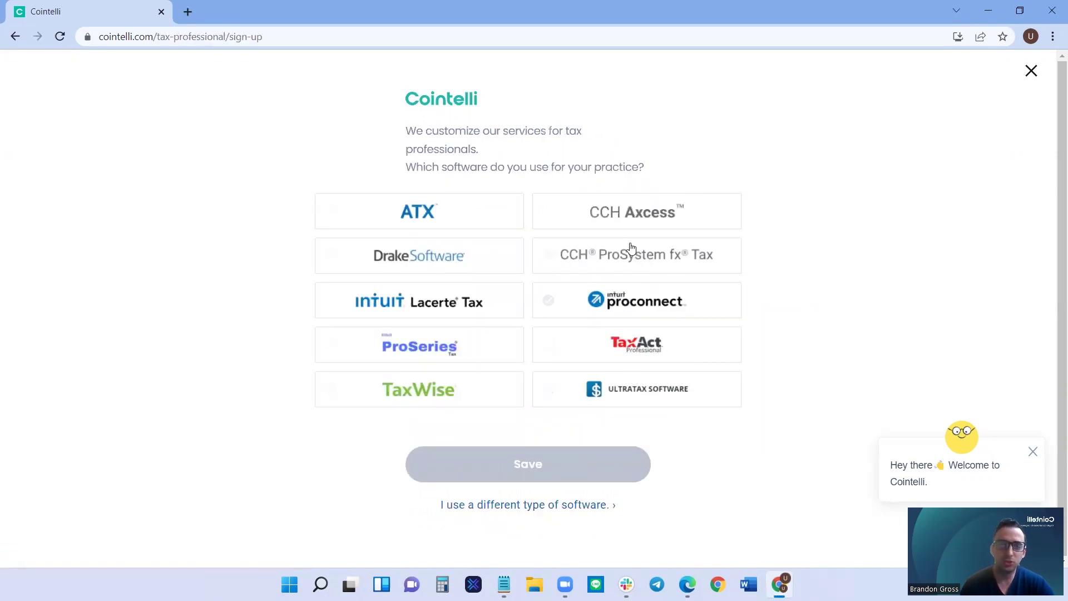
left_click(431, 219)
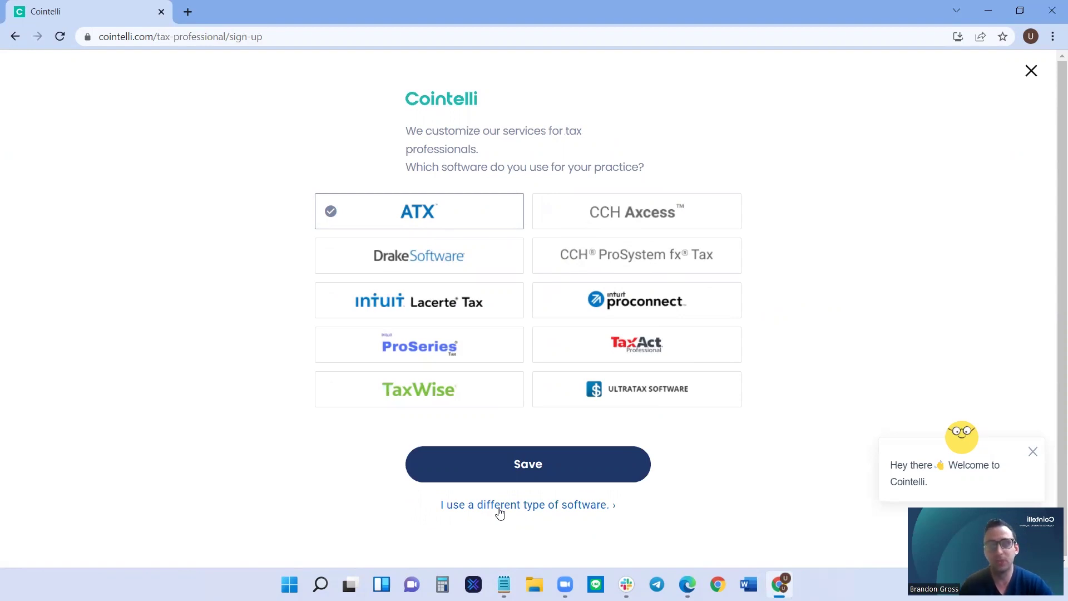
Confirm the ATX choice, then enter the first and last name, e-mail address and password twice.
left_click(523, 469)
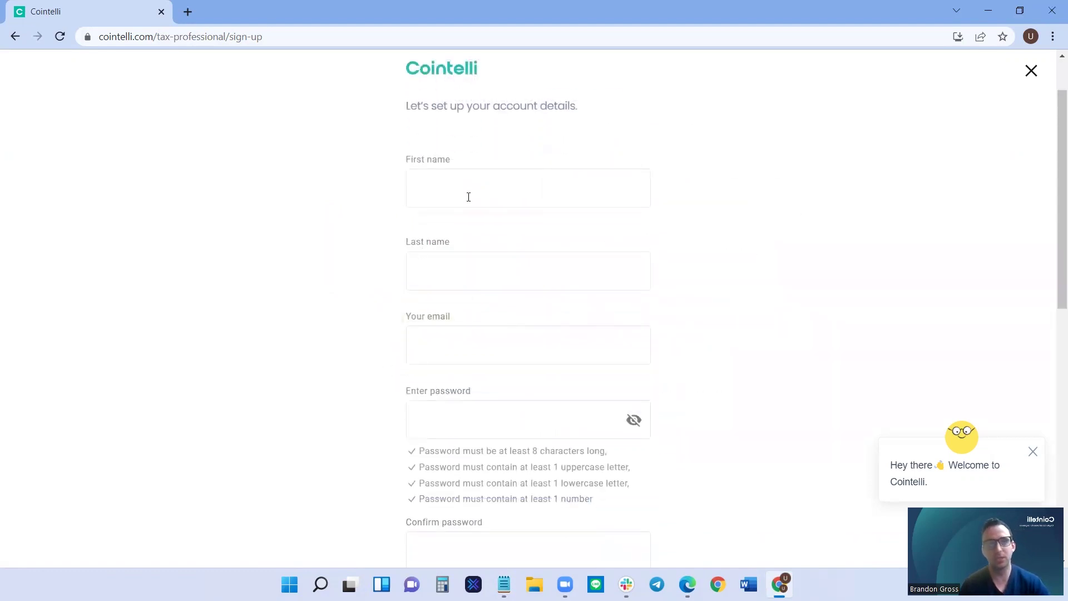
left_click(474, 192)
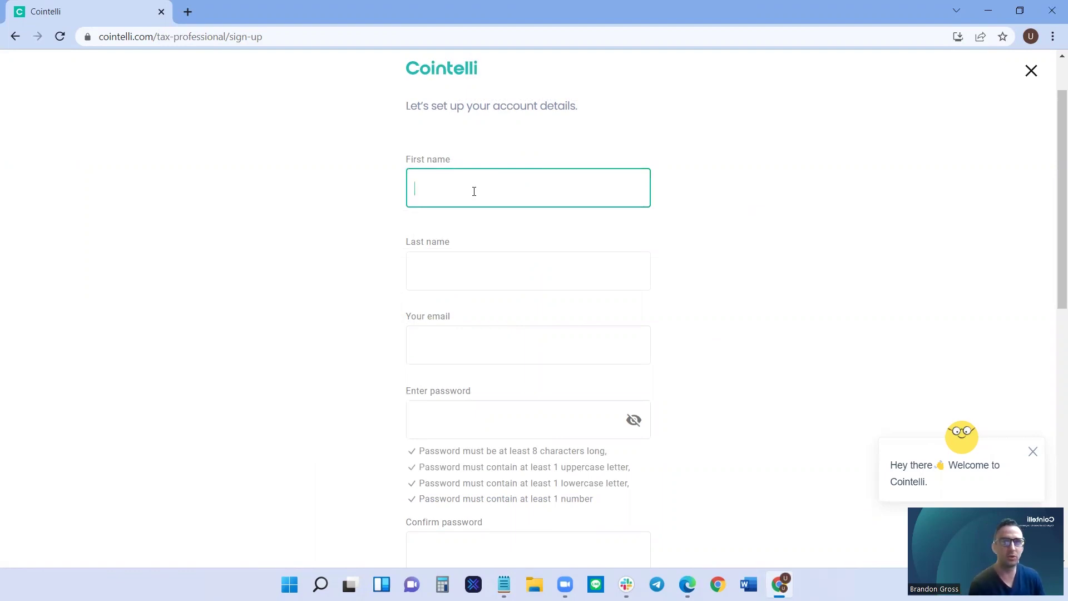
type("University")
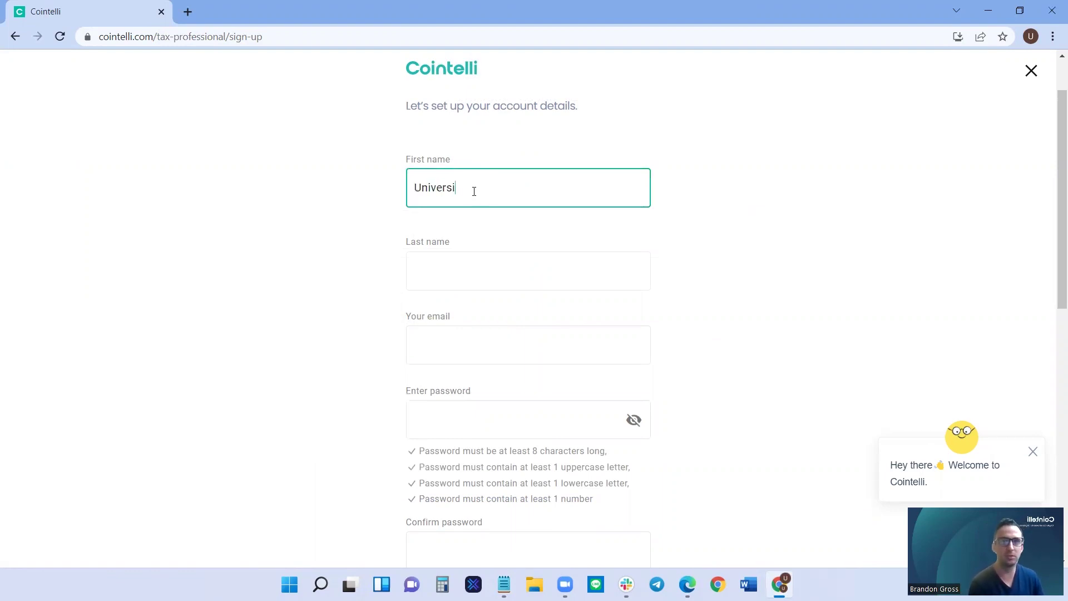
key("Tab")
type("Cointelli")
key("Tab")
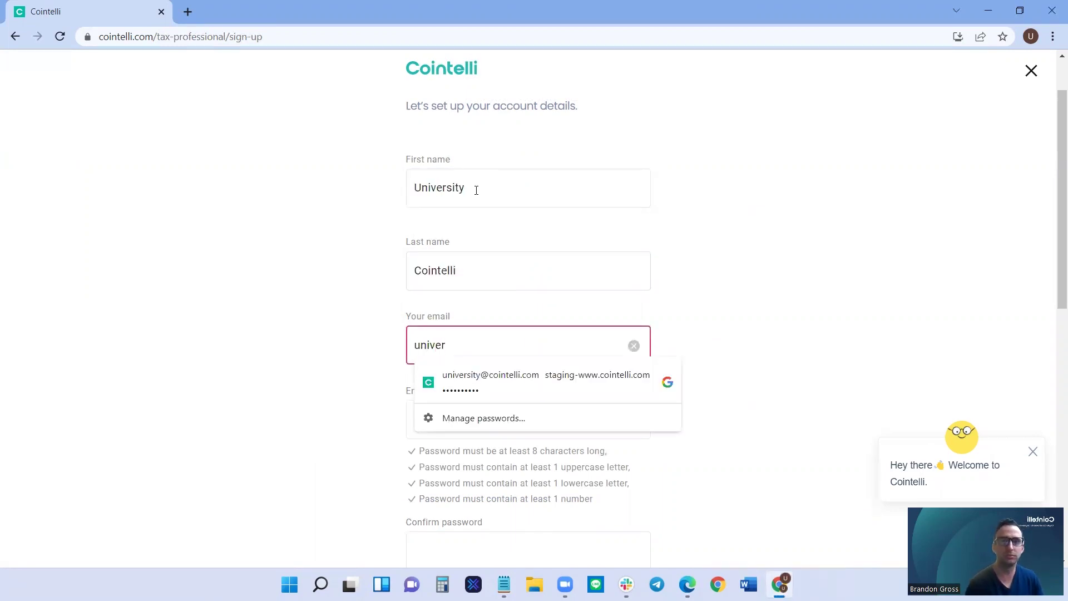
key("Tab")
type("••••••••••")
key("Tab")
scroll(486, 276, "down", 3)
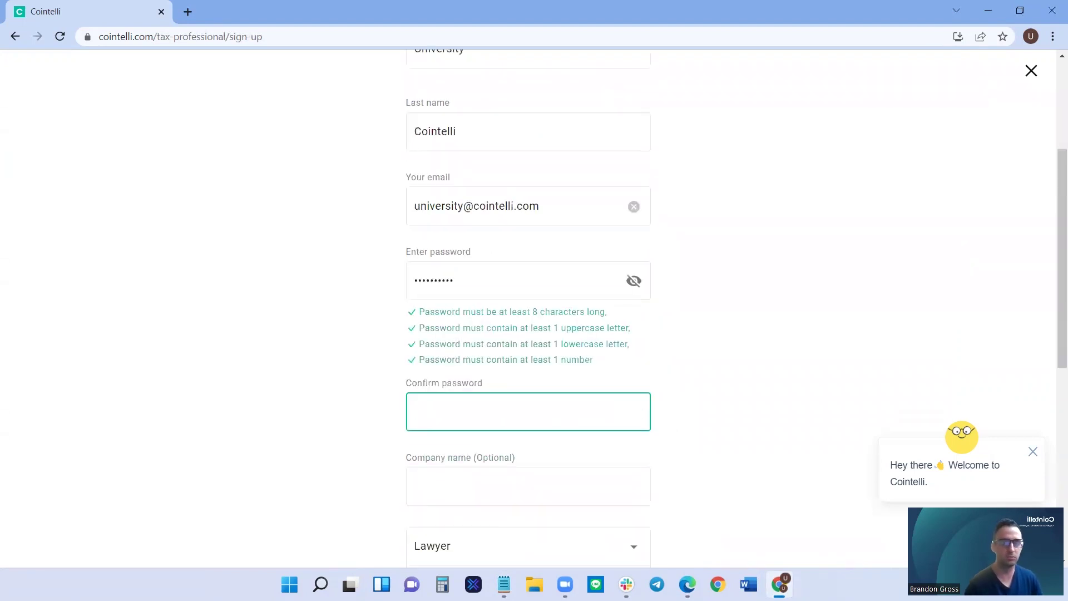
type("••••••••••")
key("Tab")
Set the professional role to EA and license number 12345678, then create the account.
scroll(448, 445, "down", 3)
left_click(448, 408)
left_click(448, 456)
scroll(449, 389, "down", 2)
left_click(475, 341)
type("123456789")
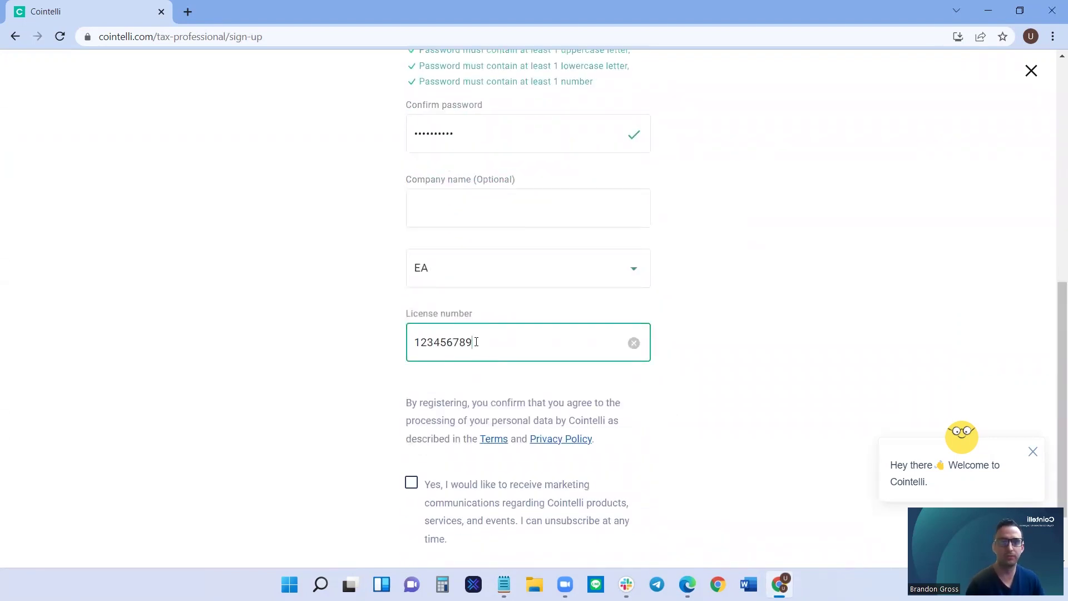
key("BackSpace")
scroll(476, 342, "down", 2)
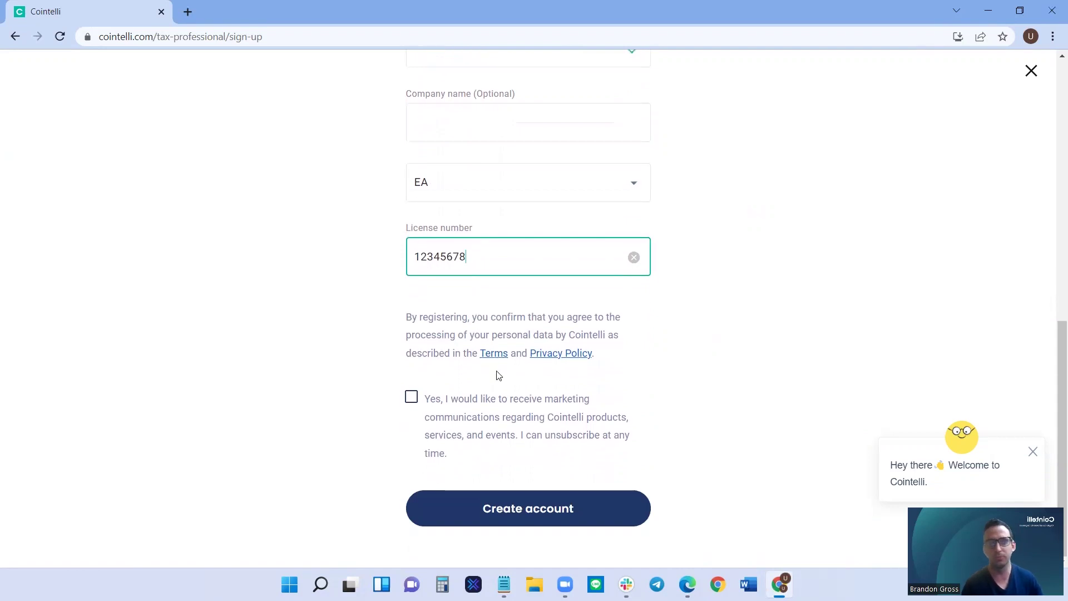
left_click(522, 510)
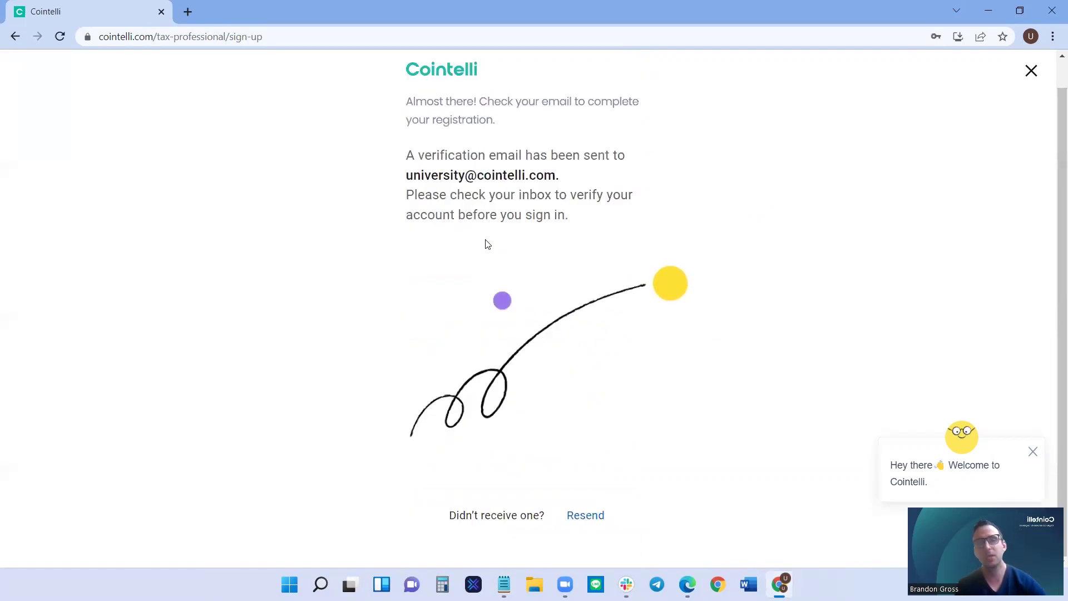
Open gmail.com in a new tab and verify the account from the confirmation email.
left_click(187, 11)
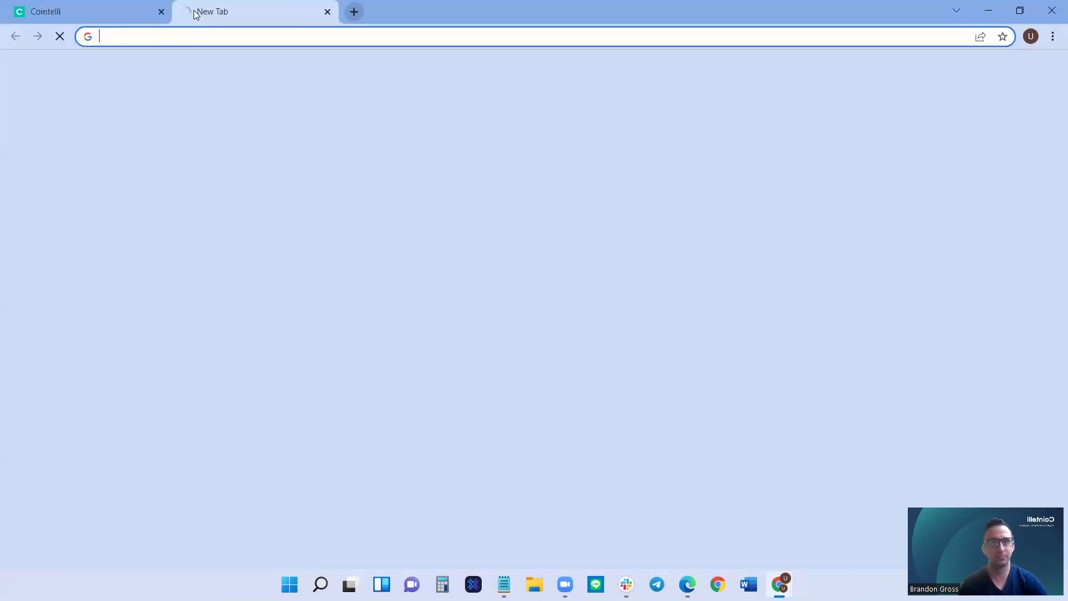
type("gmail.com")
key("Return")
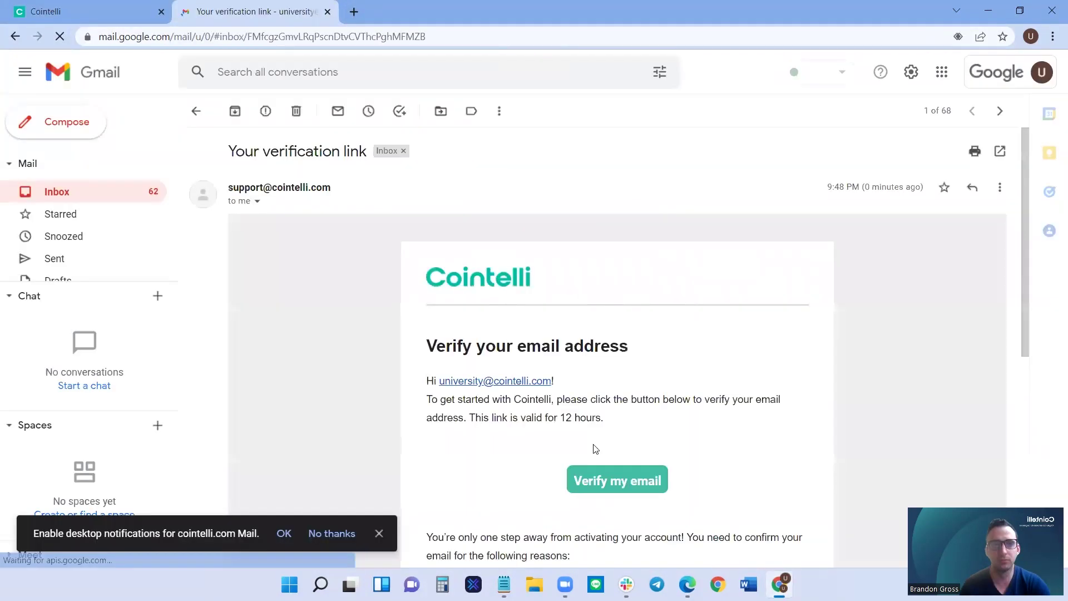
scroll(596, 442, "down", 3)
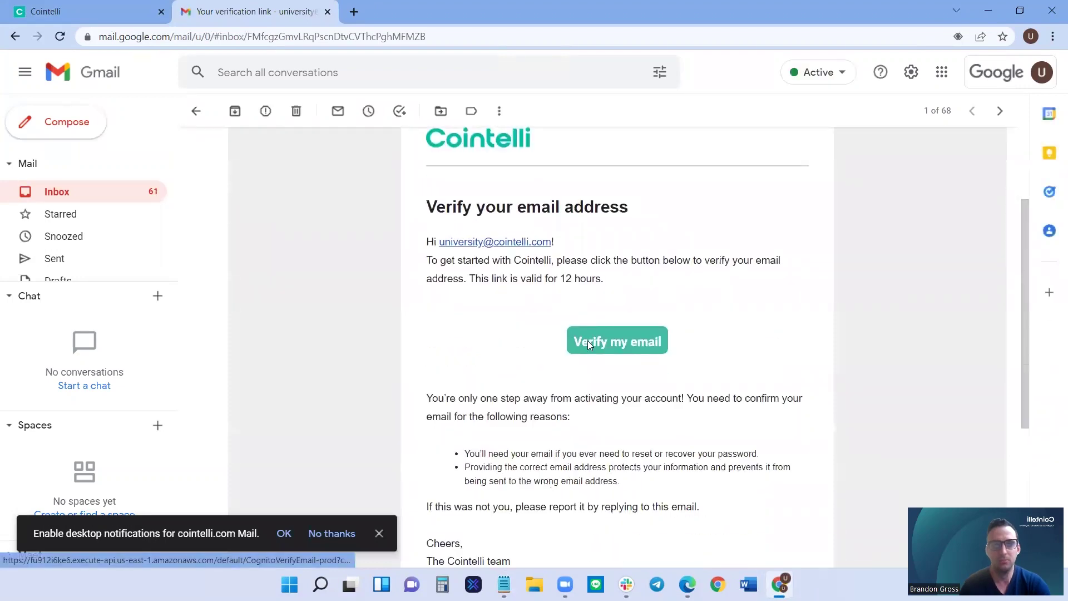
left_click(587, 341)
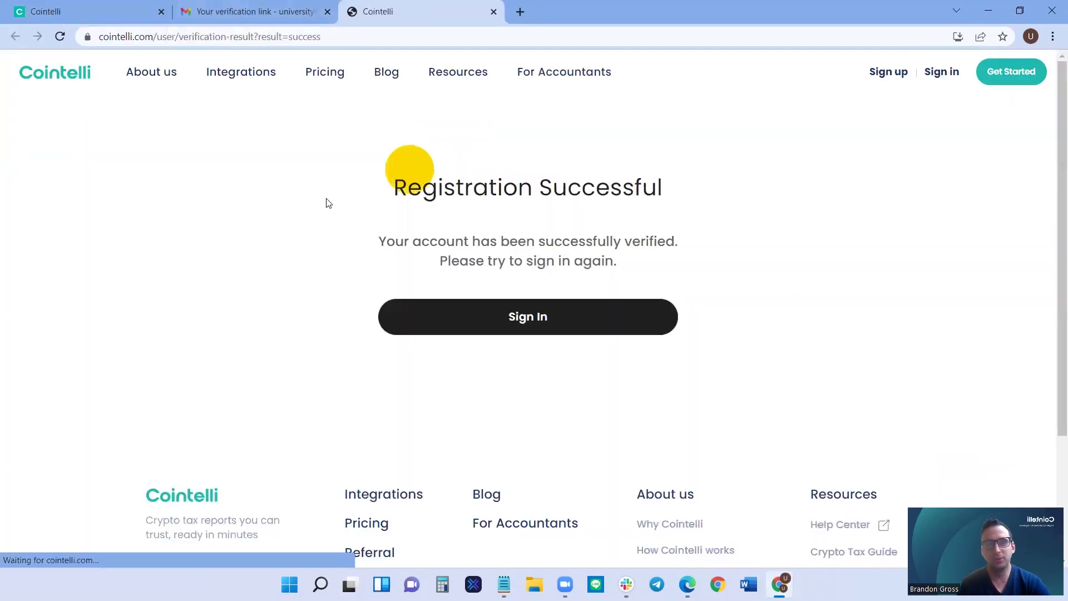
Sign in to Cointelli on the Tax professional tab.
left_click(513, 329)
scroll(579, 143, "down", 1)
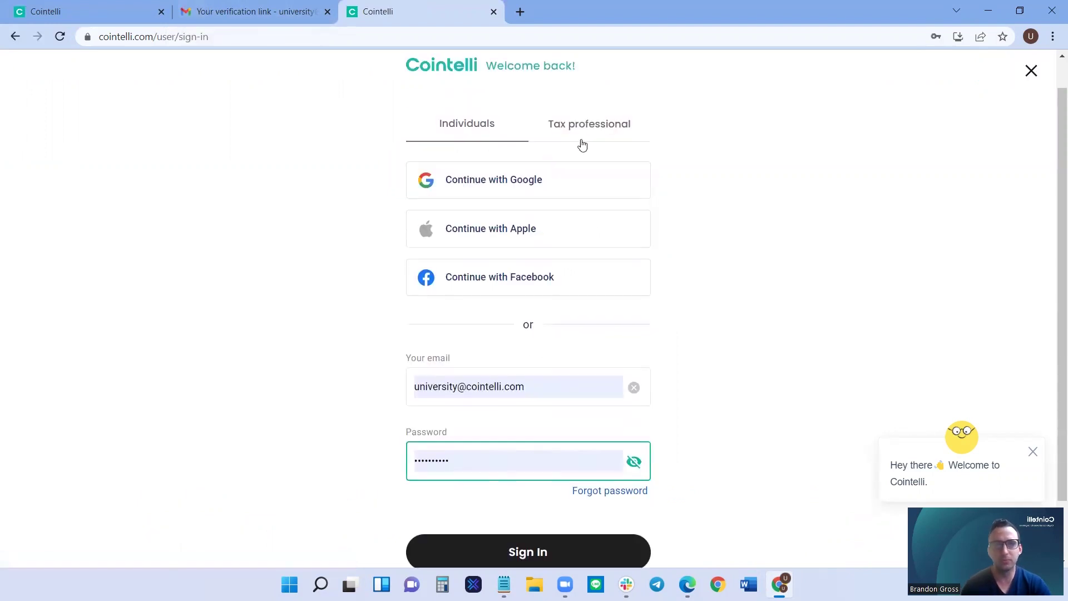
left_click(584, 126)
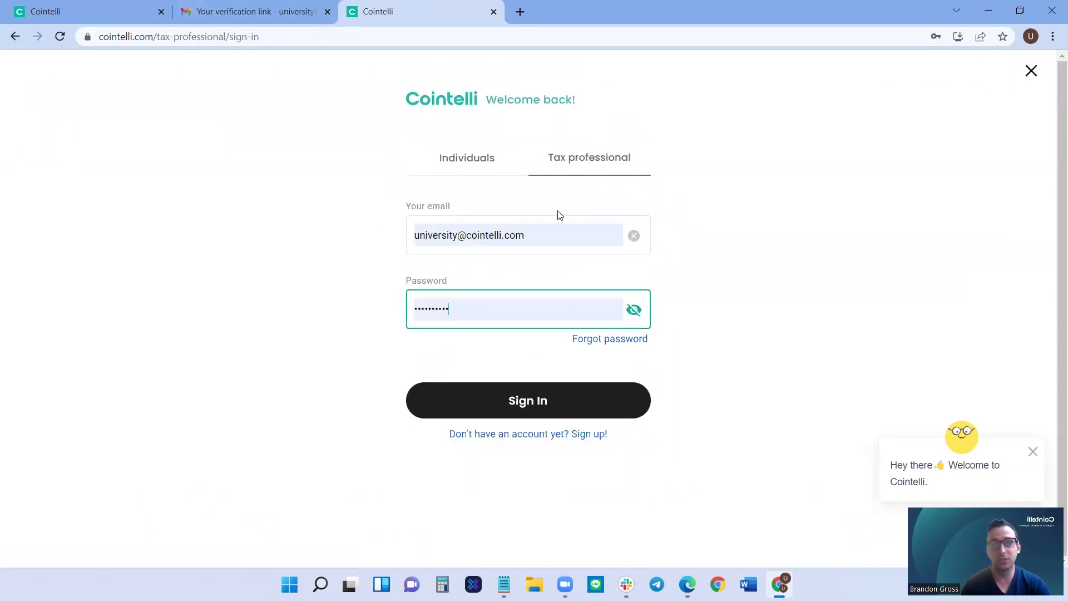
left_click(539, 401)
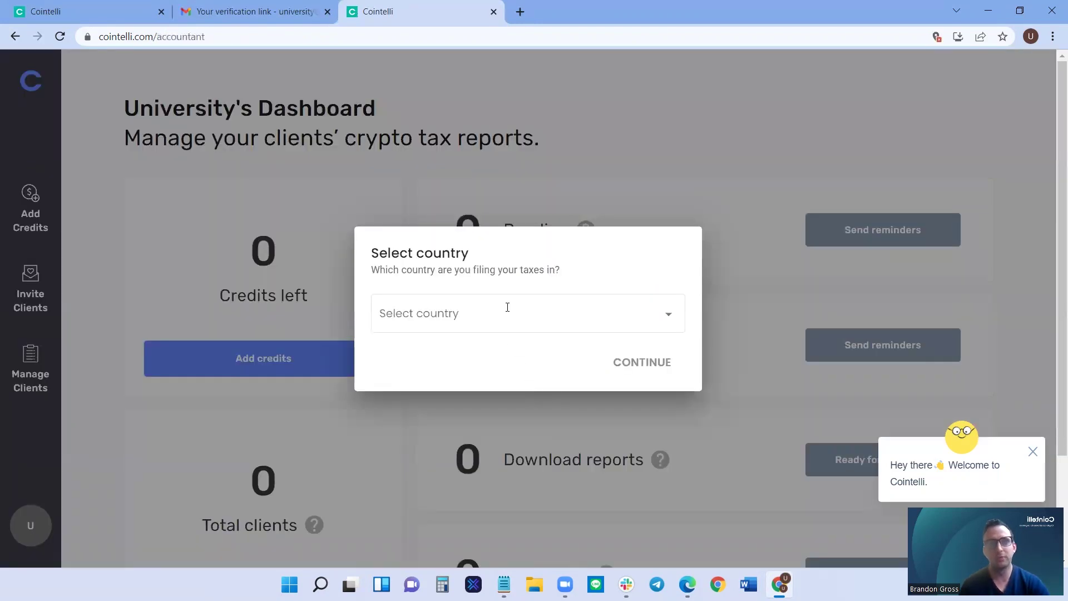
Choose United States as the filing country and continue to the dashboard.
left_click(629, 326)
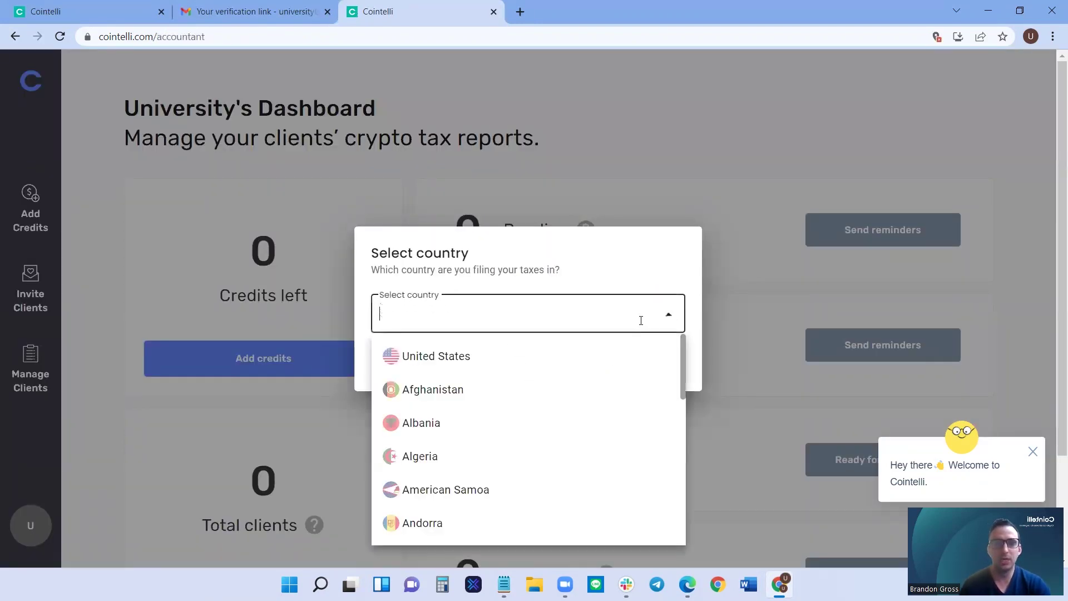
left_click(443, 362)
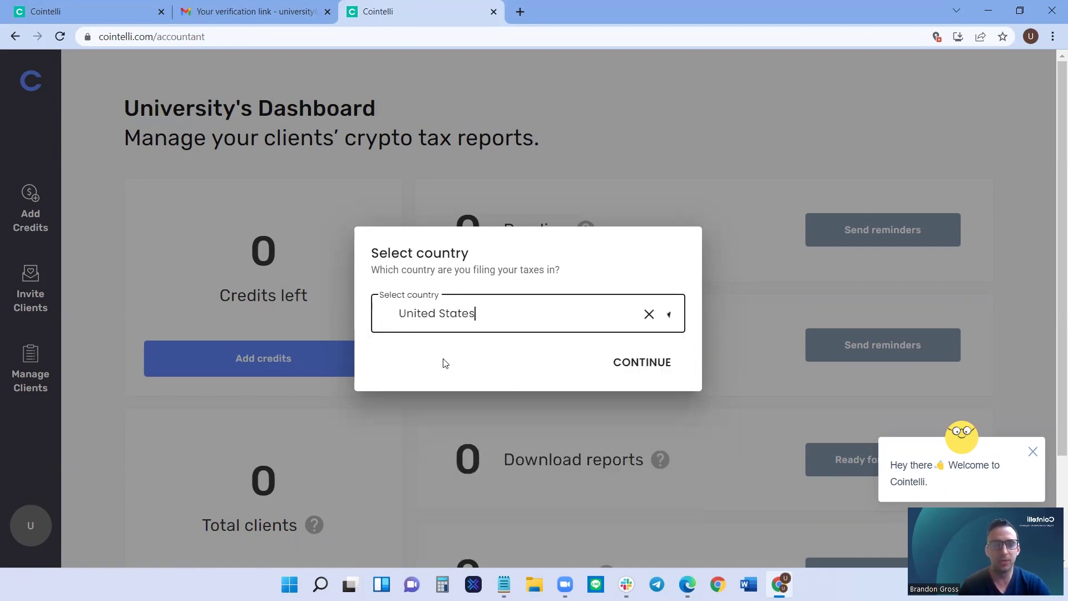
left_click(639, 363)
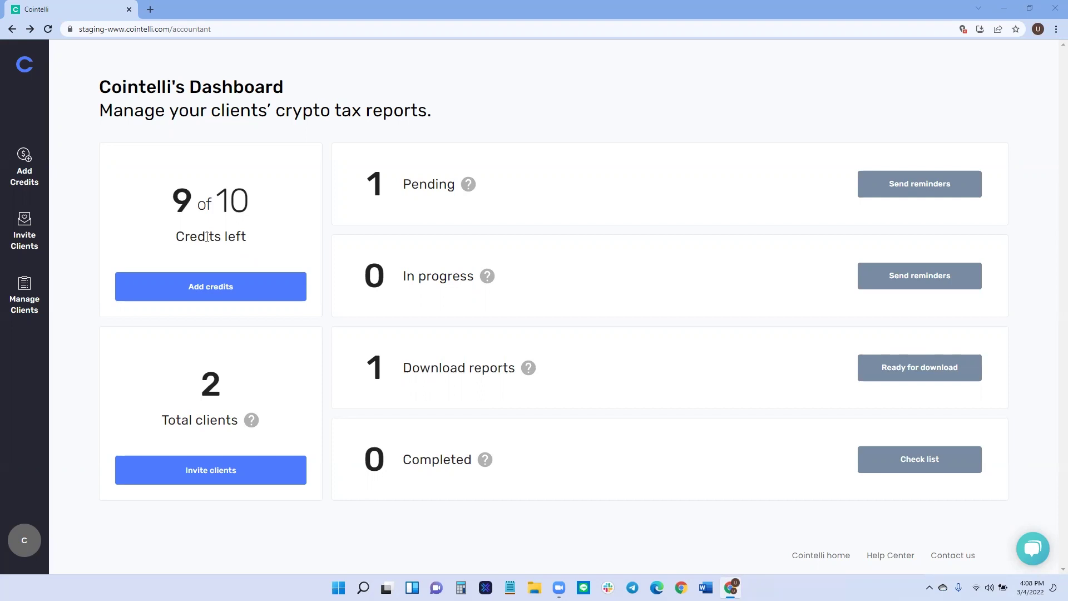
On the credits page, raise the $49 plan to 2 credits and proceed to the $98 payment.
left_click(196, 286)
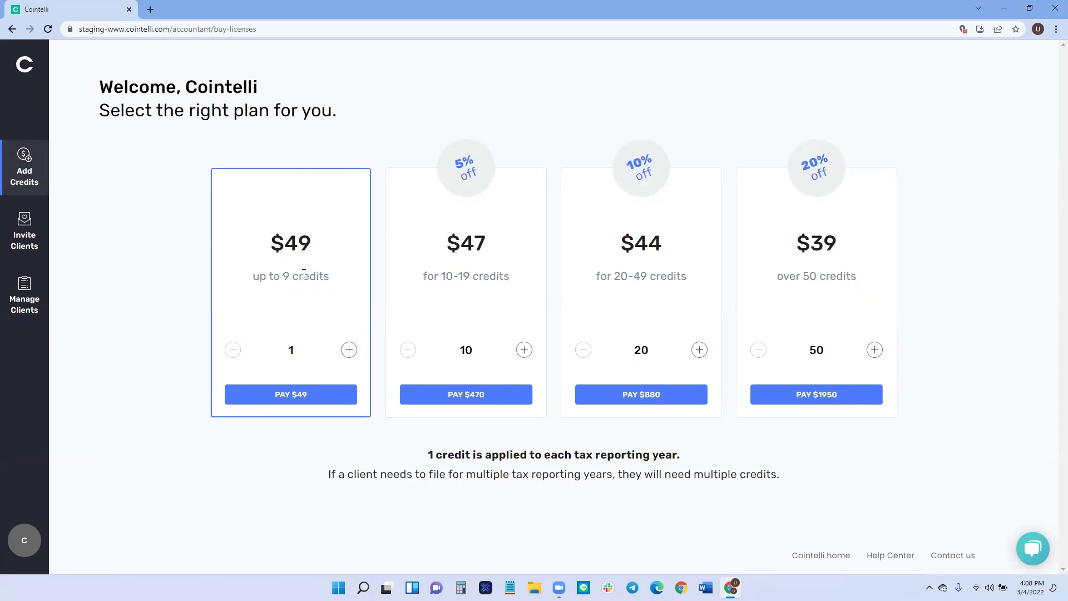
left_click(349, 349)
left_click(278, 396)
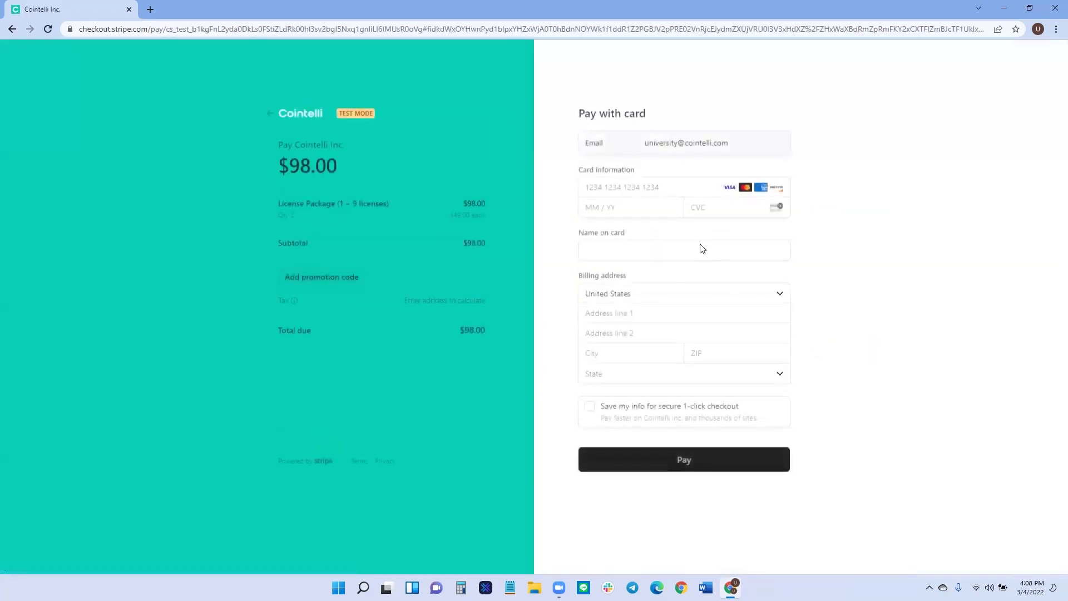
Back out of Stripe Checkout to the plans page without paying.
left_click(12, 29)
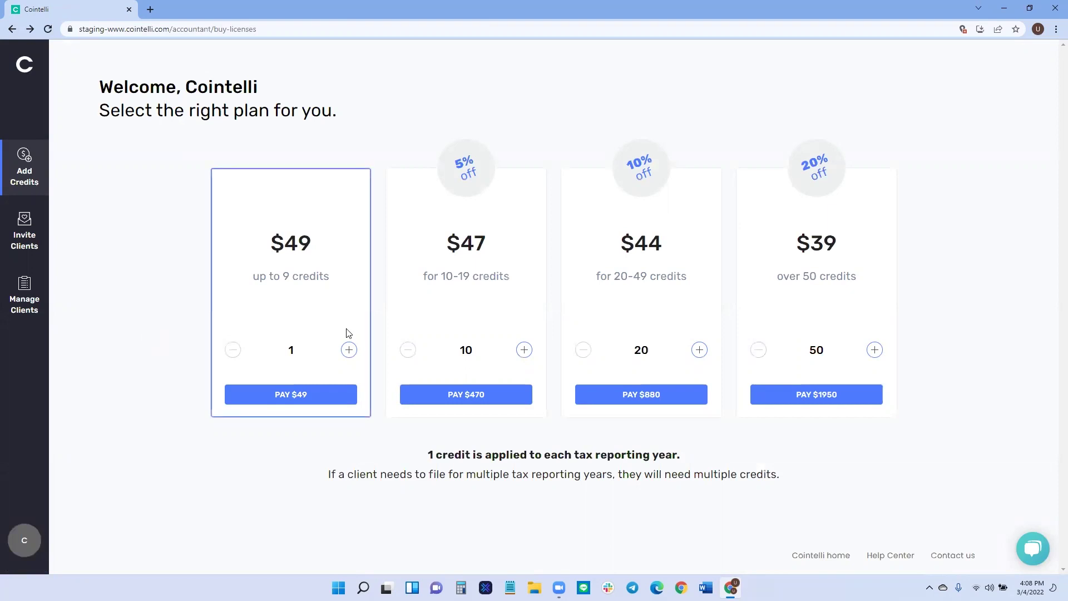
Raise the $47 plan from 10 to 11 credits ($517), then return to the dashboard.
left_click(523, 351)
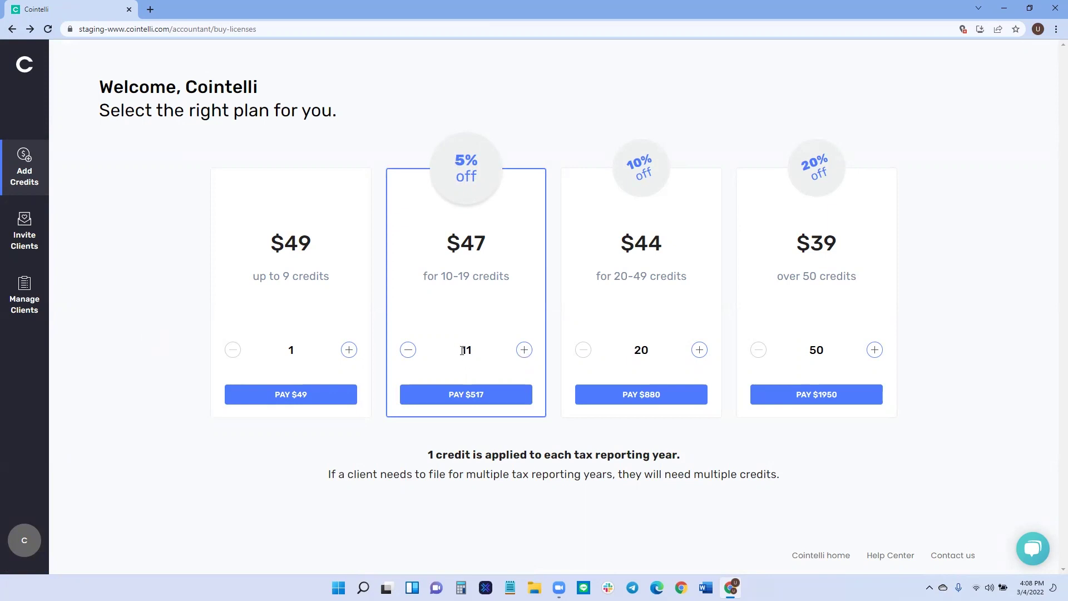
left_click_drag(460, 349, 474, 350)
left_click(482, 342)
double_click(464, 350)
left_click(470, 350)
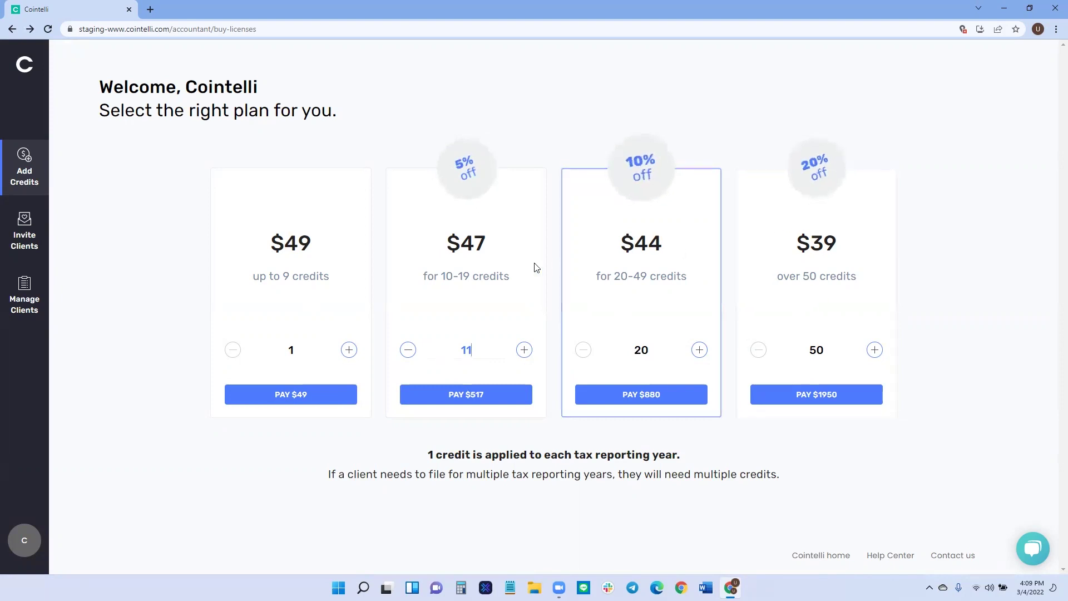
left_click_drag(428, 454, 598, 457)
left_click(599, 457)
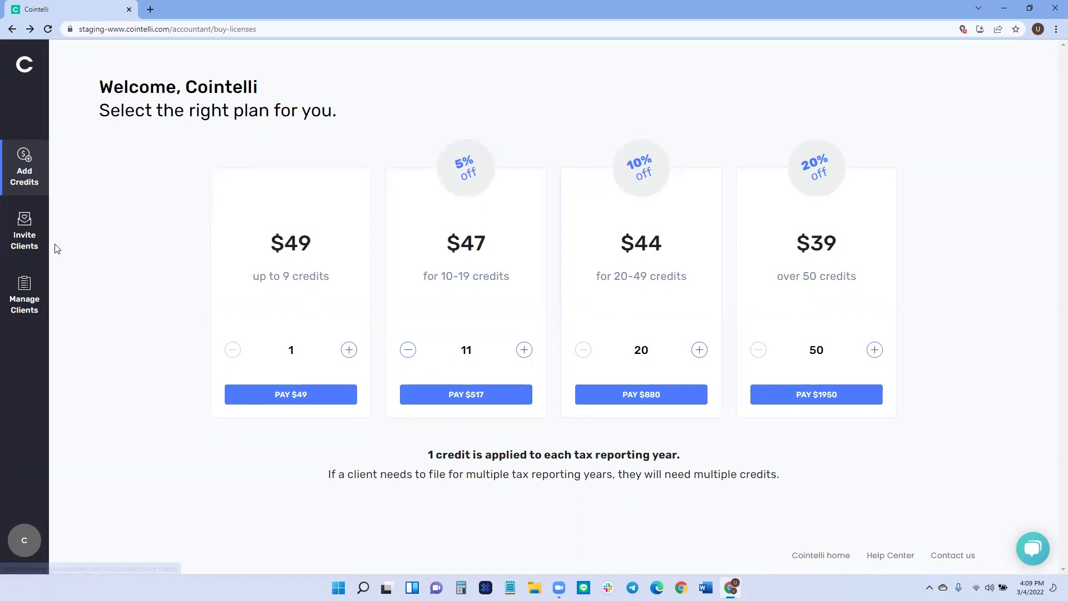
left_click(27, 75)
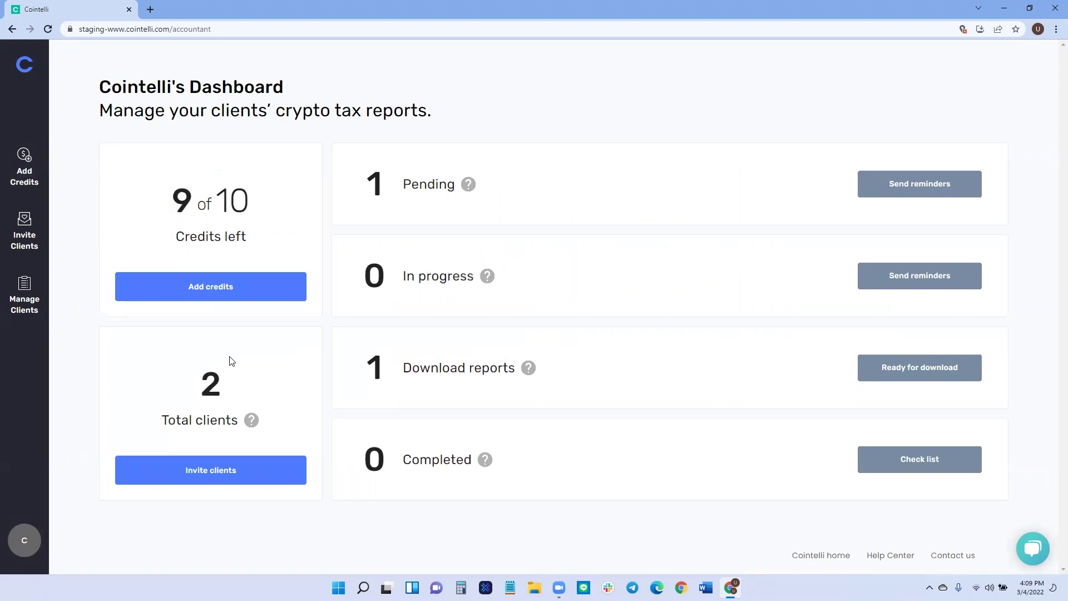
On Invite clients, enter a client's name and e-mail address and add them to the list.
left_click(216, 478)
left_click(177, 163)
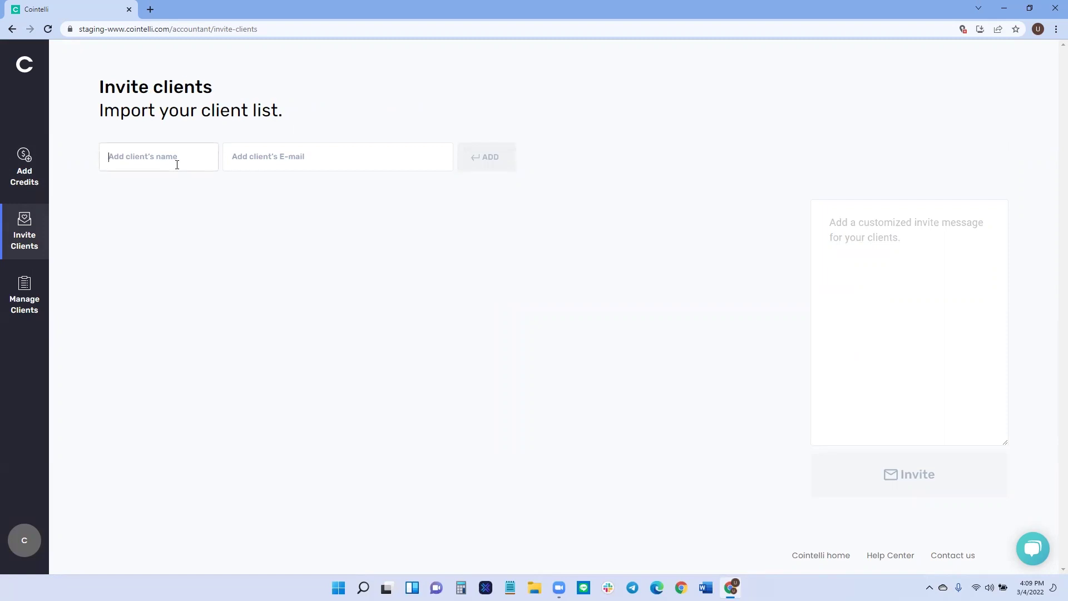
type("Brandon")
key("Tab")
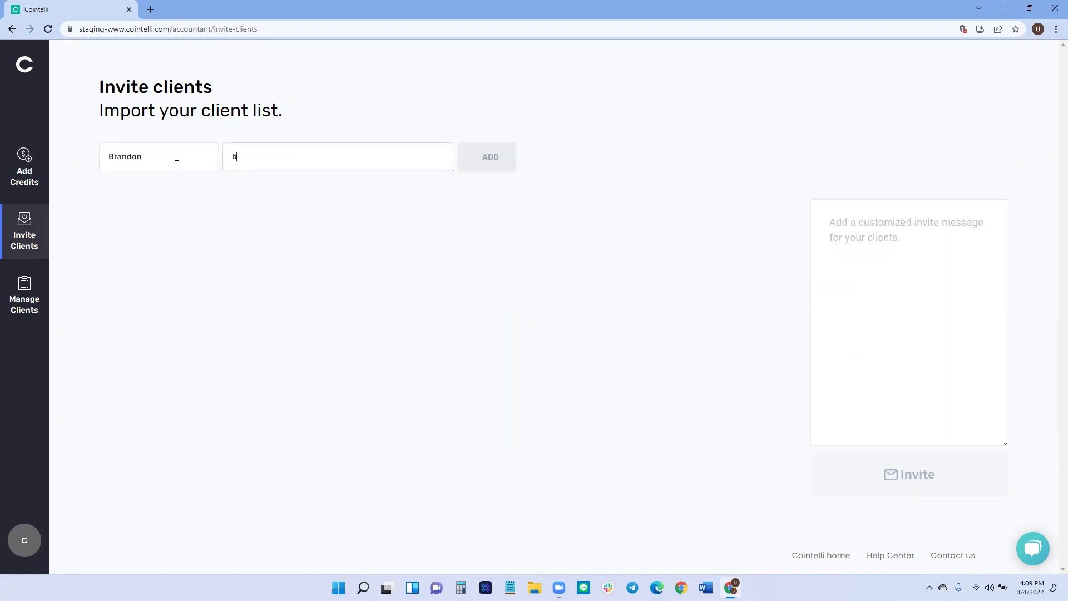
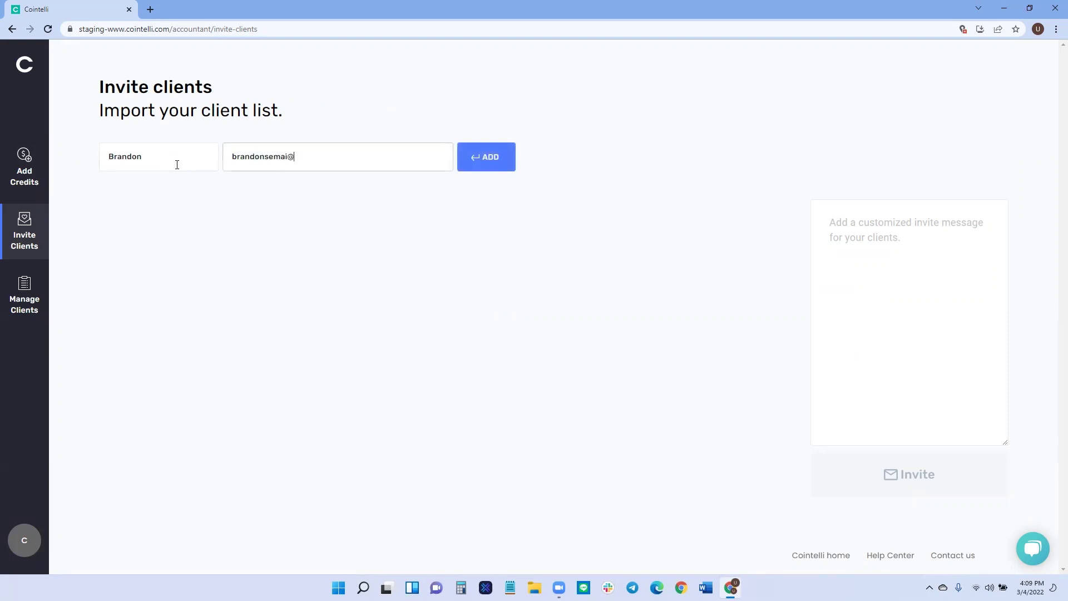
left_click(469, 161)
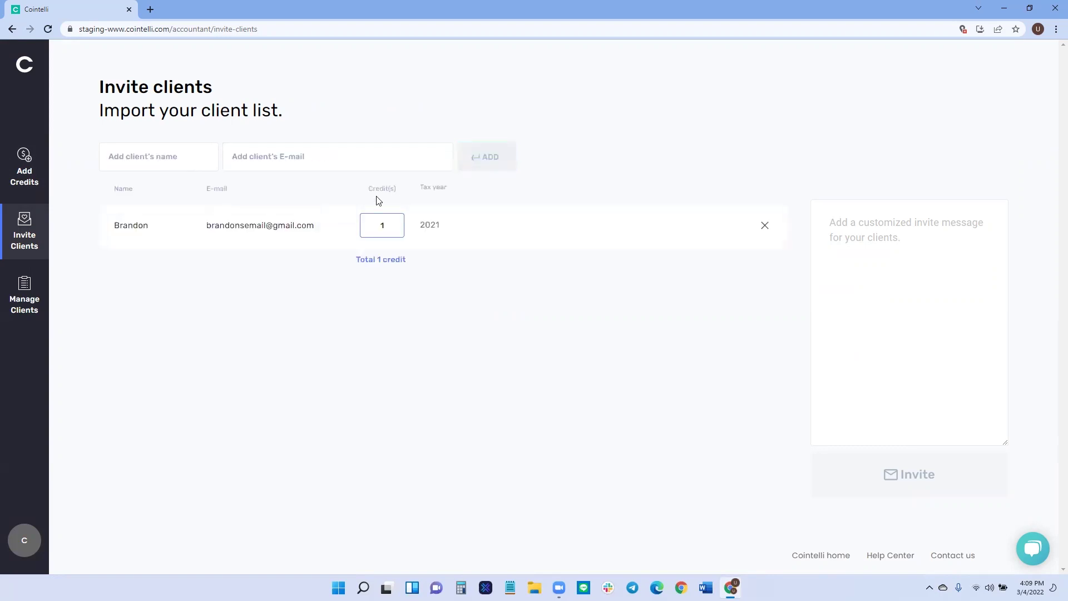
Add tax years 2020 and 2019 alongside 2021 for the invited client.
left_click(389, 226)
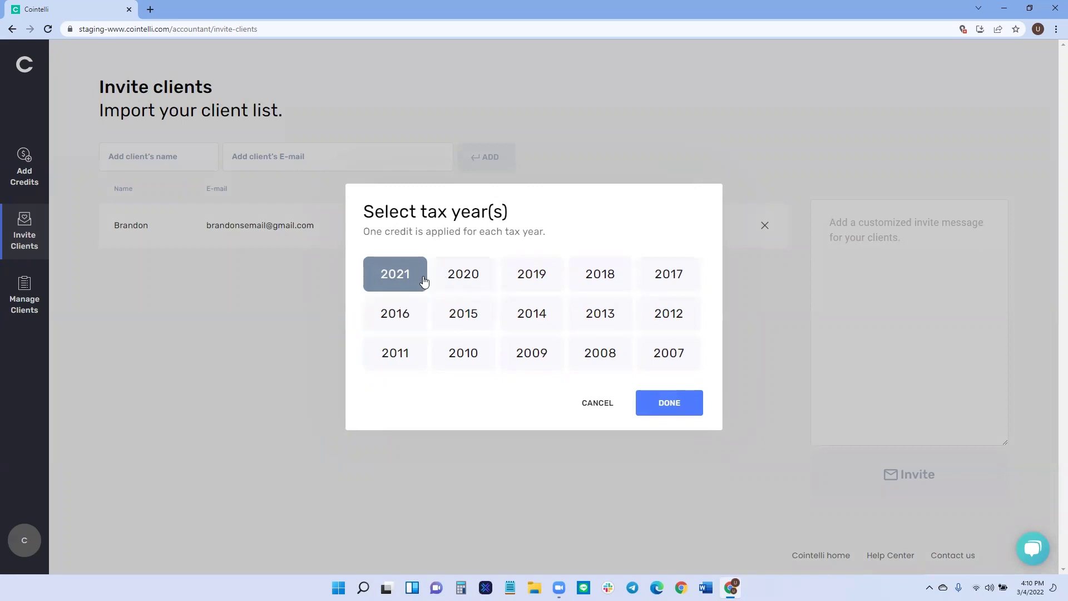
left_click(466, 279)
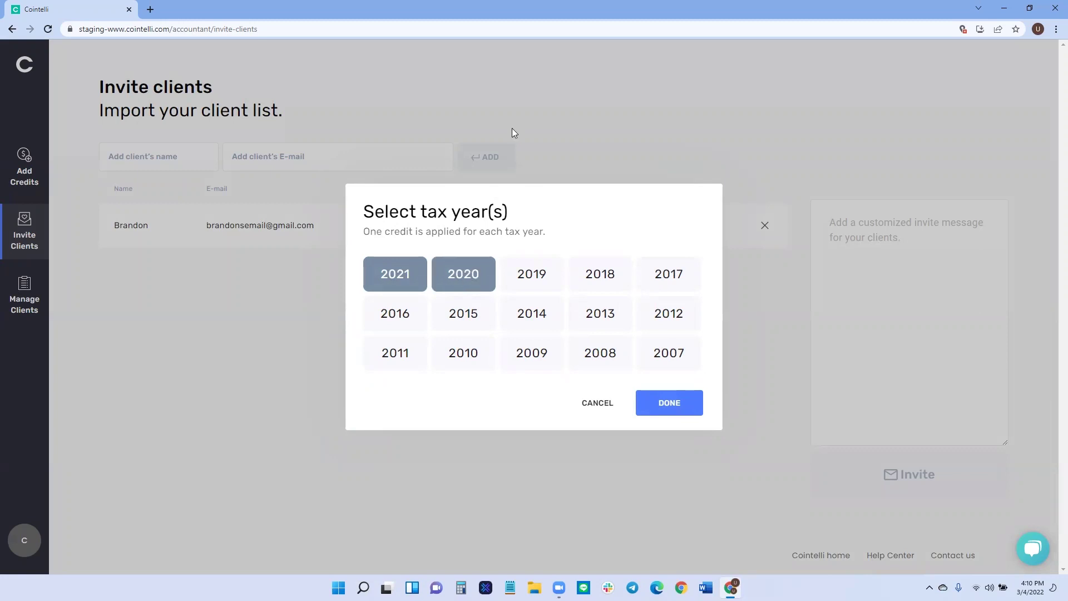
left_click(532, 275)
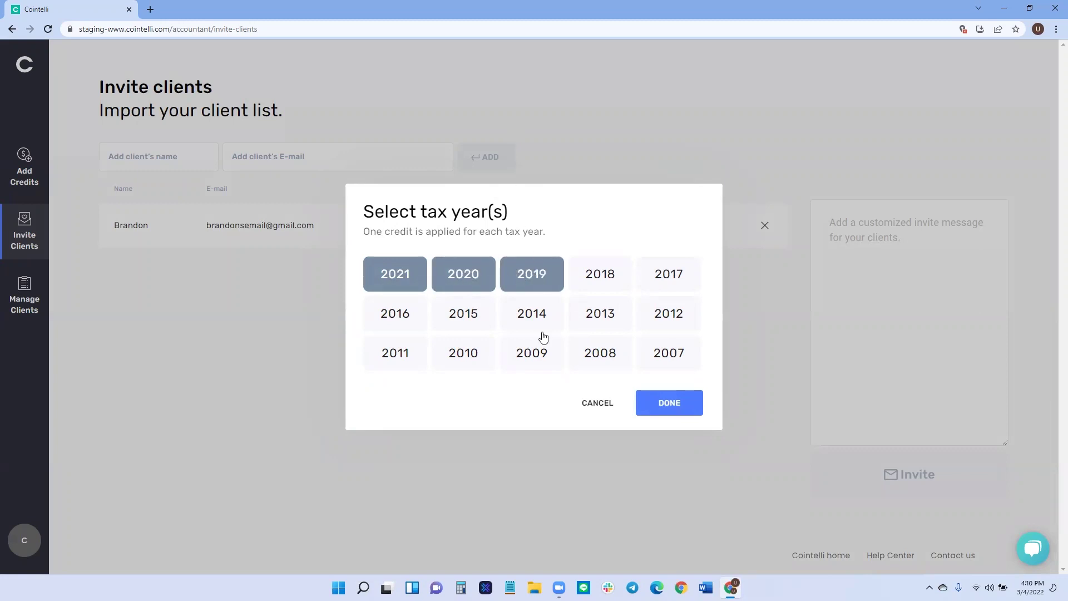
left_click(675, 413)
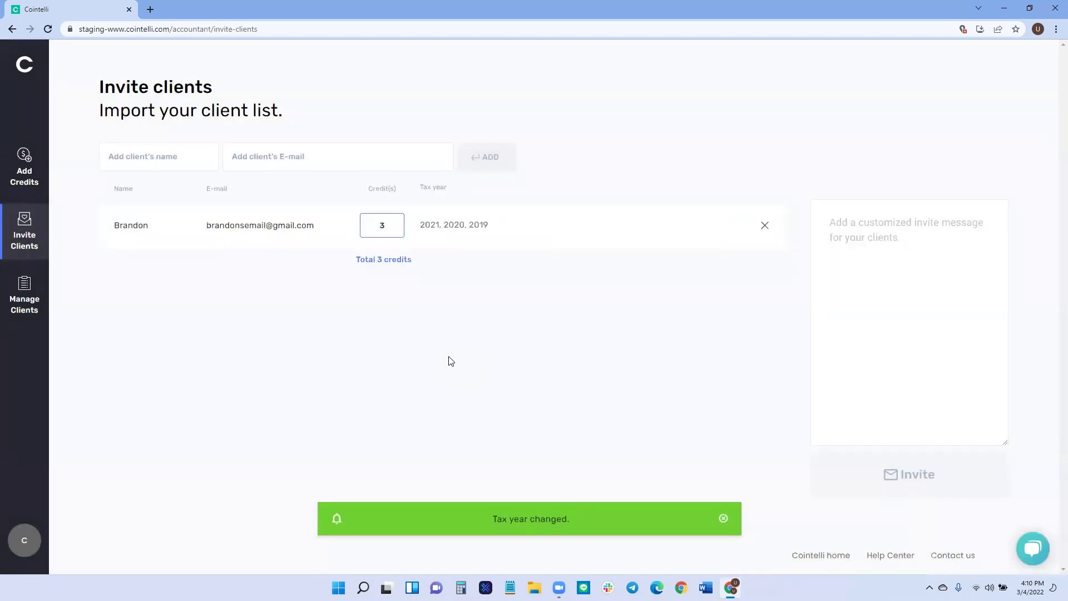
Write the invite message "Let's get started!".
left_click(821, 280)
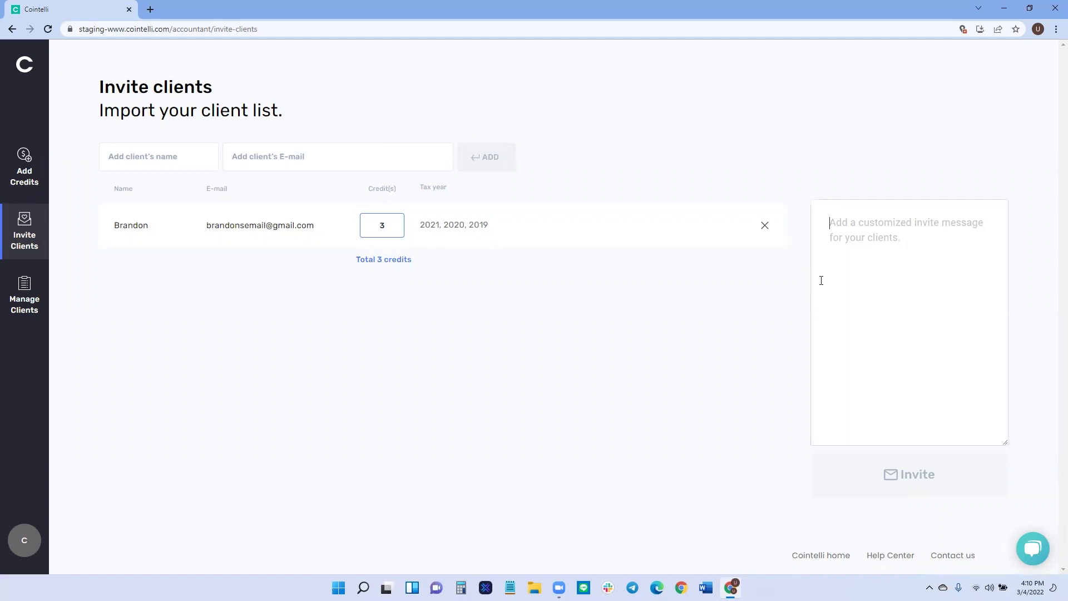
type("Le's")
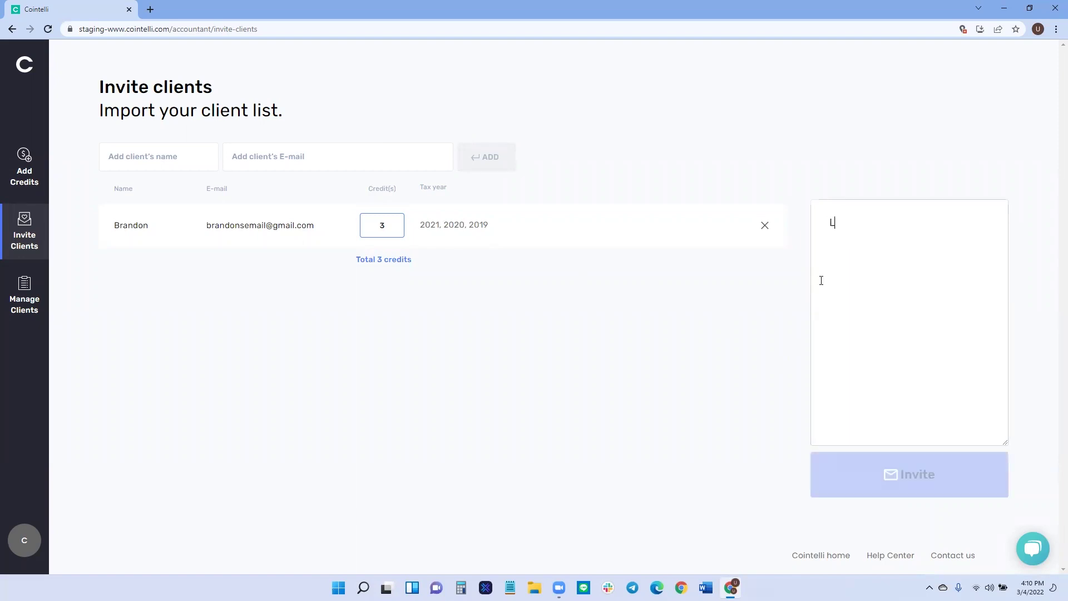
key("BackSpace")
key("BackSpace")
key("BackSpace")
type("t's get s")
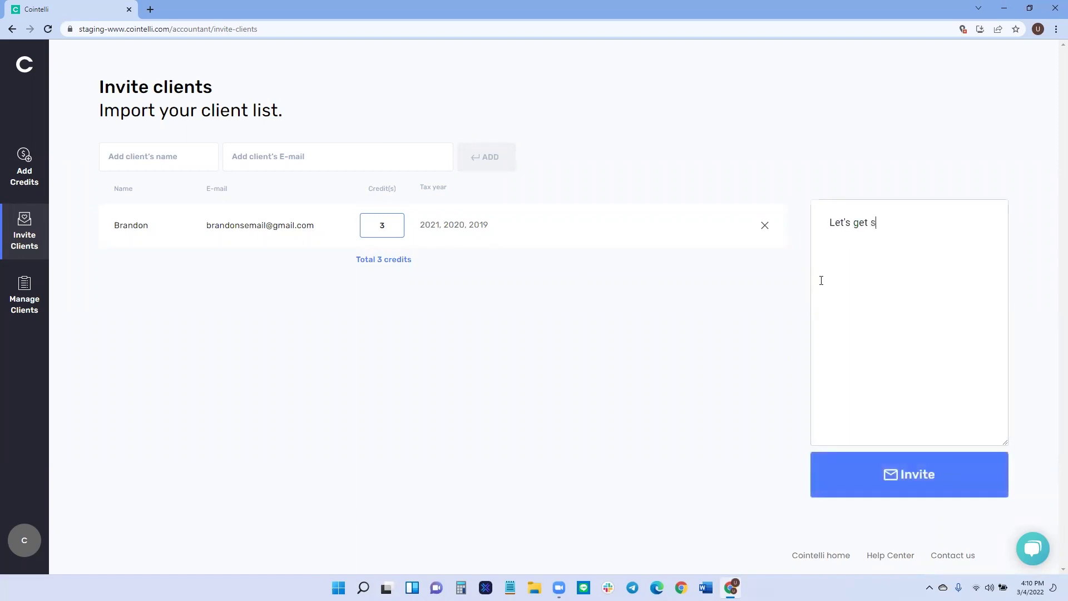
type("tarted!")
Remove the client from the invite list and delete the invite message.
left_click(765, 225)
left_click(966, 289)
key("ctrl+a")
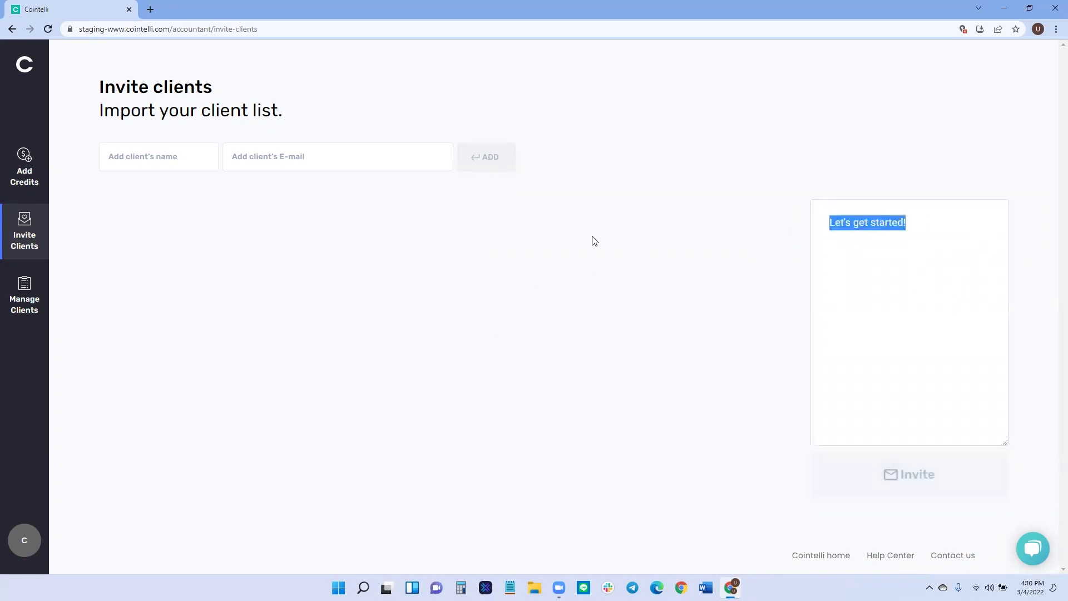
key("BackSpace")
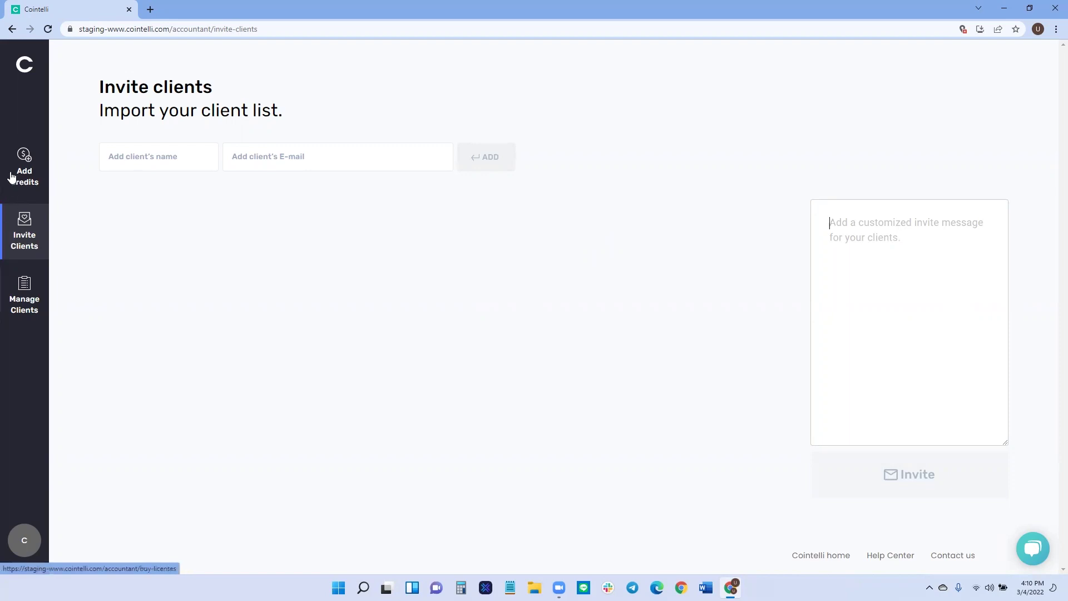
left_click(22, 163)
Go back to the dashboard and view the list holding the 1 Pending client.
left_click(14, 285)
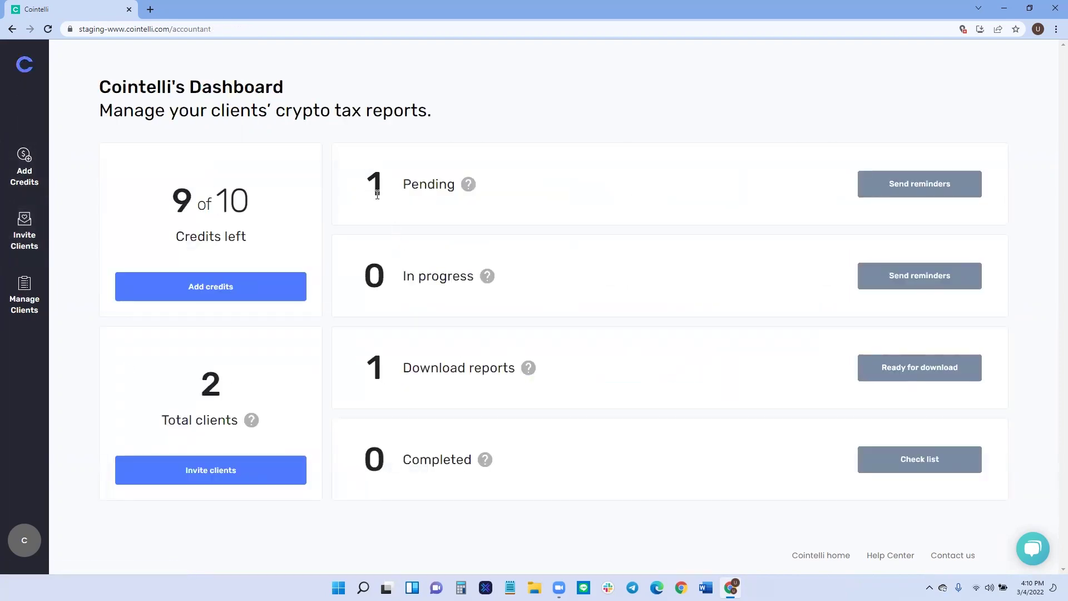
left_click_drag(374, 195, 437, 198)
left_click(358, 192)
left_click(934, 194)
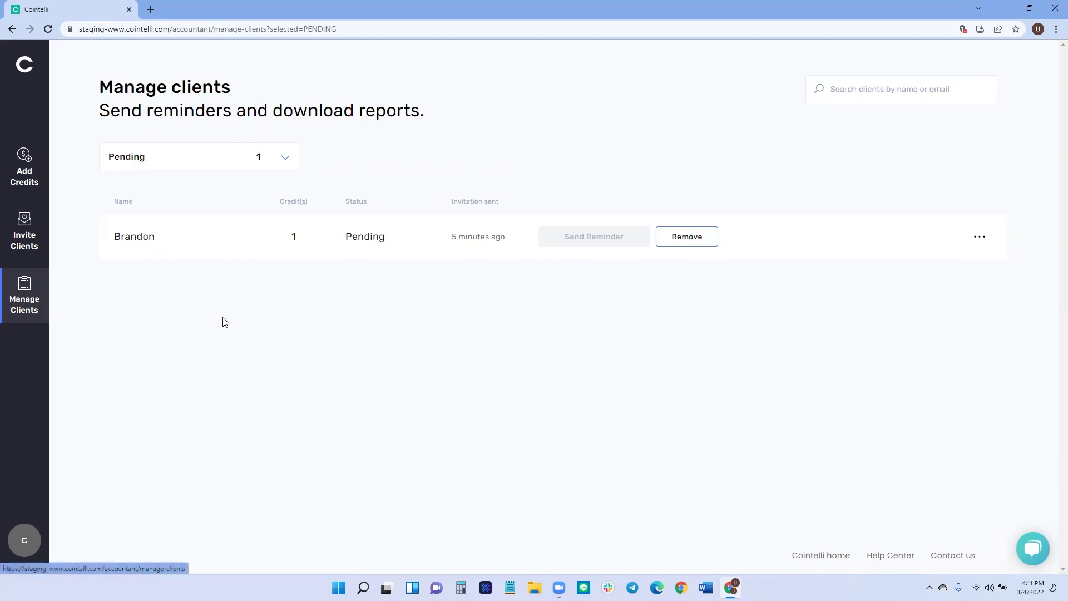
Check the pending client's actions menu, then go to the client's tax report page.
left_click(983, 239)
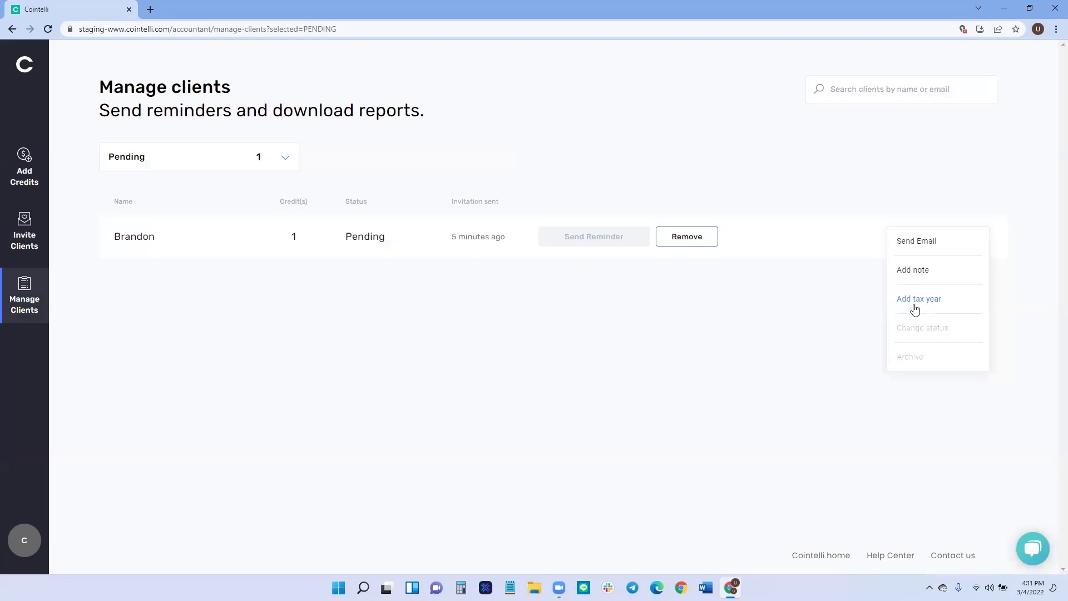
left_click(817, 328)
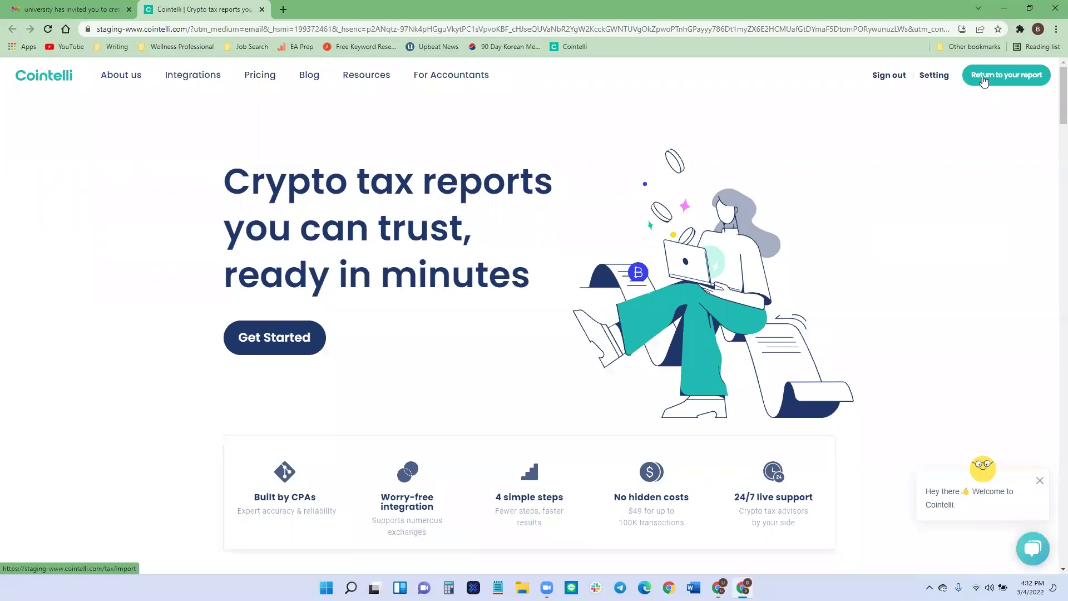
left_click(983, 78)
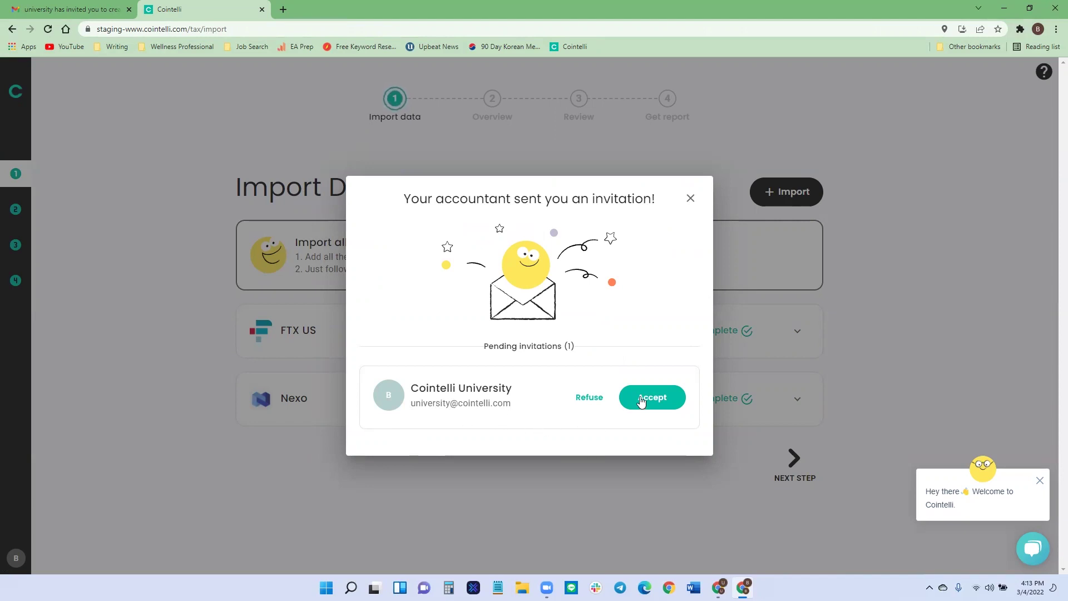
Accept the accountant's invitation as the client, then return to the accountant's browser window.
left_click(641, 398)
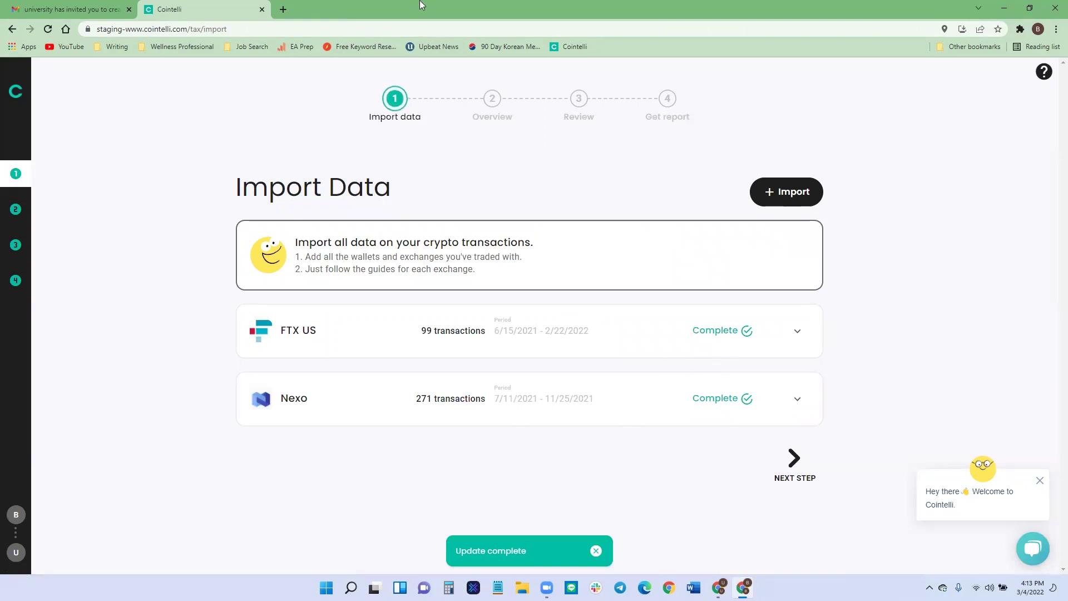
key("alt+Tab")
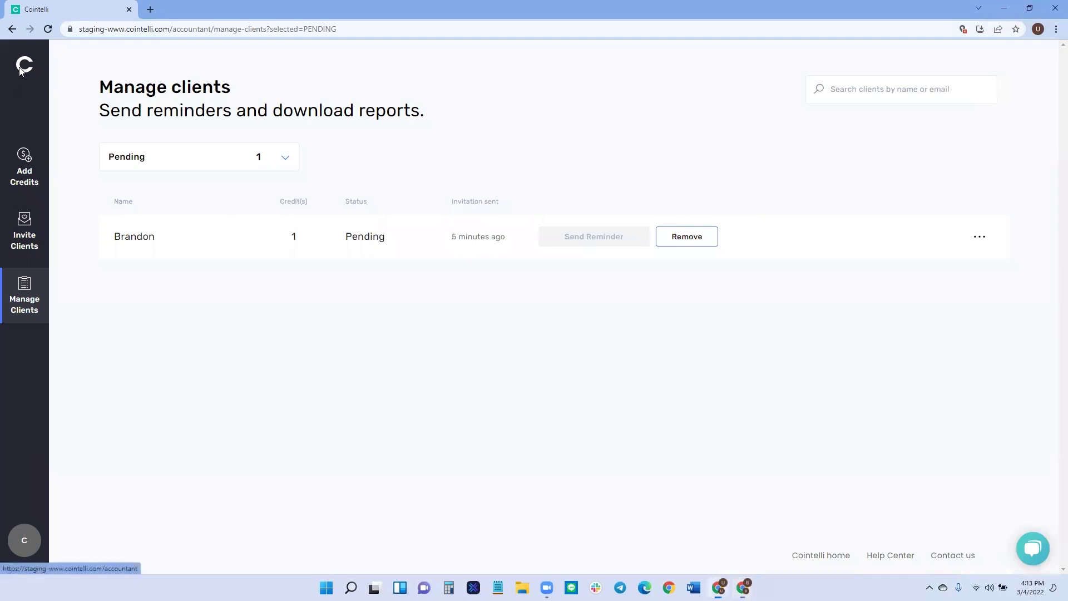
Note the dashboard's 1 In progress count and view the in-progress clients list.
left_click(21, 70)
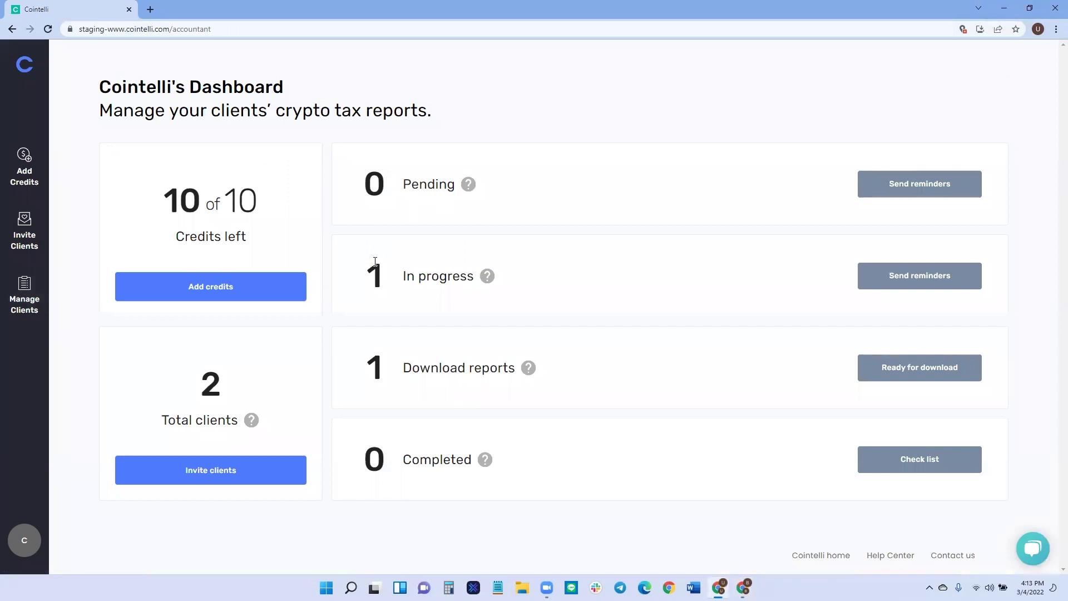
left_click_drag(392, 273, 452, 272)
left_click(452, 272)
left_click(900, 273)
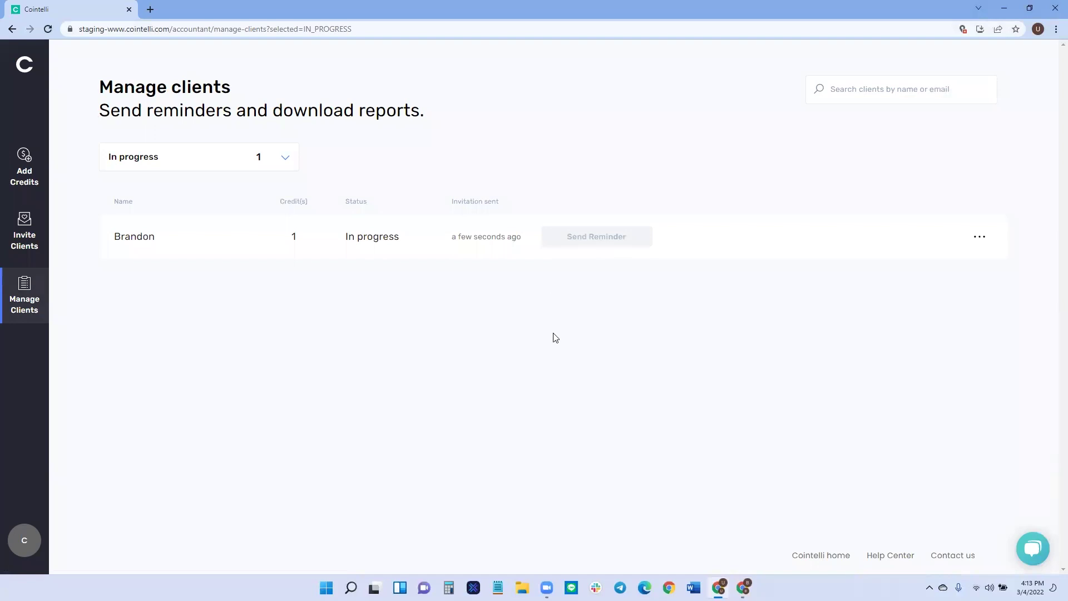
Back on the dashboard, note the Download reports count and view those clients.
left_click(25, 66)
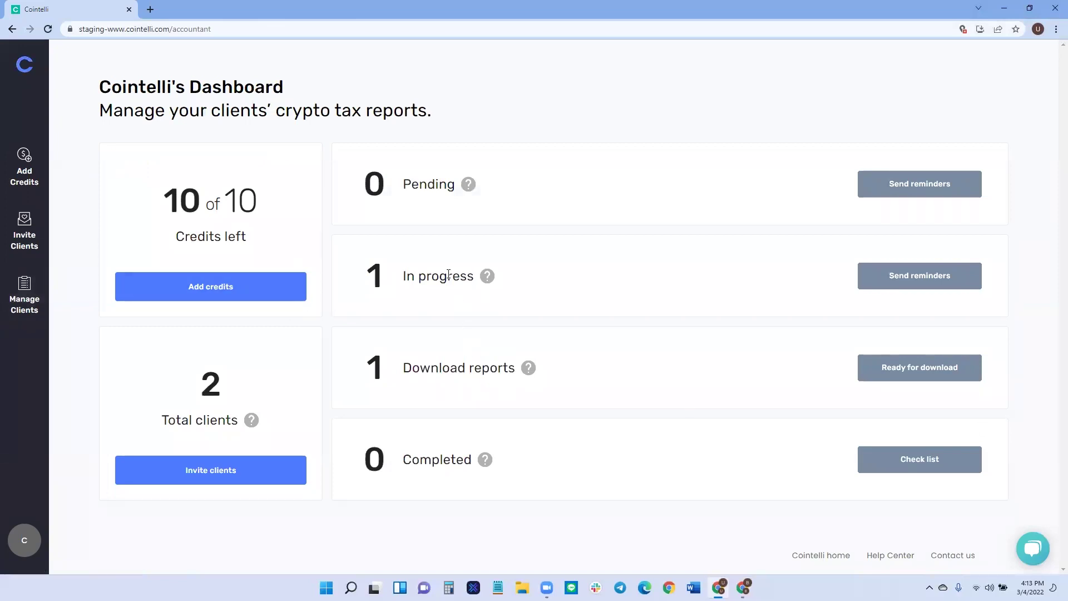
left_click_drag(387, 343, 518, 373)
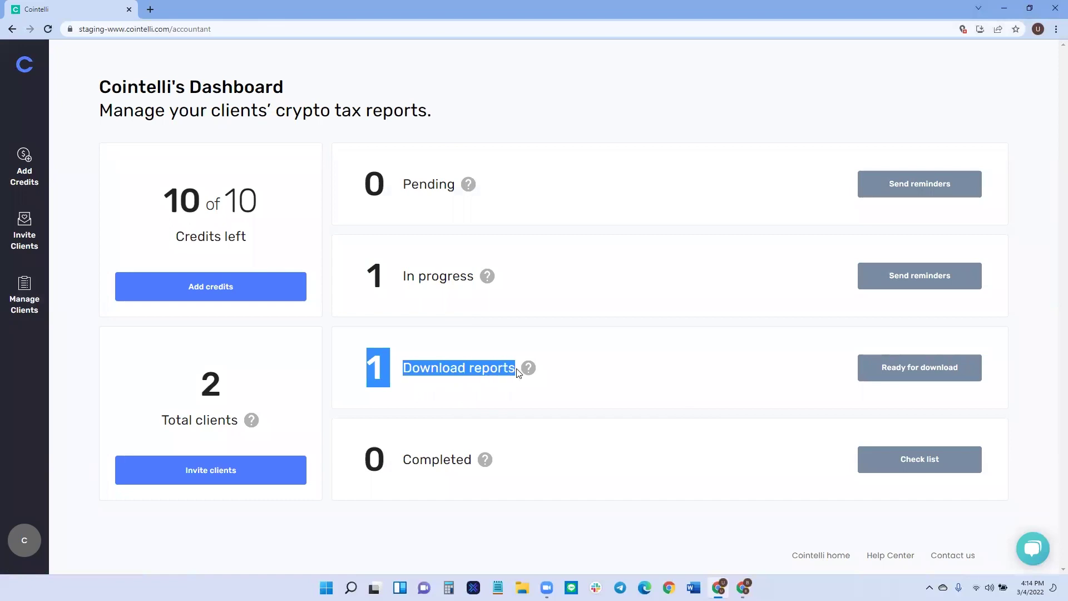
left_click(555, 365)
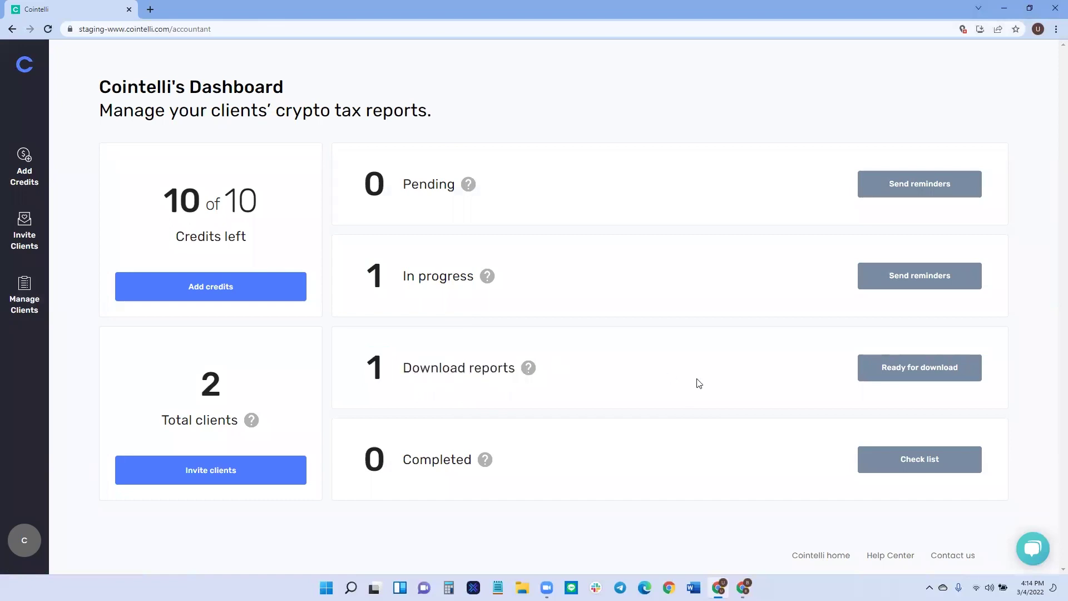
left_click(905, 368)
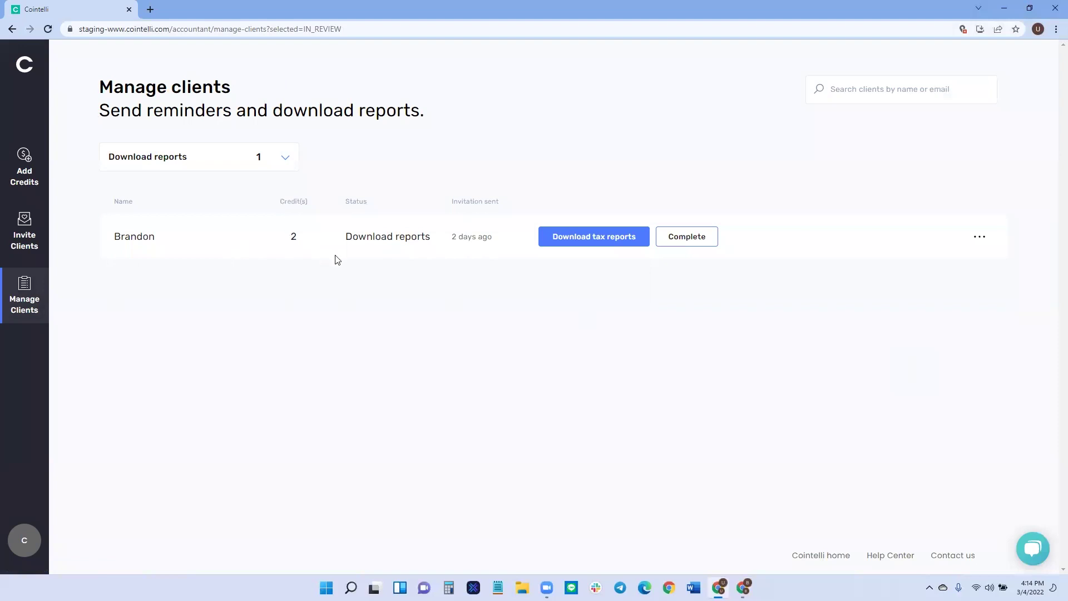
Download the client's 2020 XLSX report for CCH Axcess and open CCH_2020.xlsx.
left_click_drag(288, 237, 301, 235)
left_click(305, 305)
left_click(577, 238)
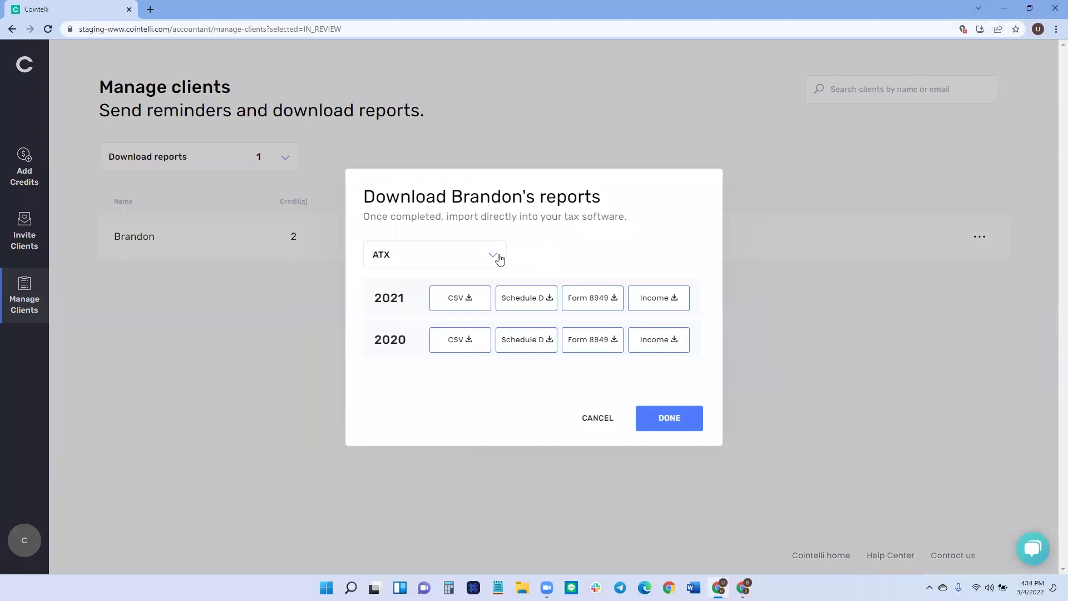
left_click(497, 255)
left_click(559, 252)
left_click(492, 256)
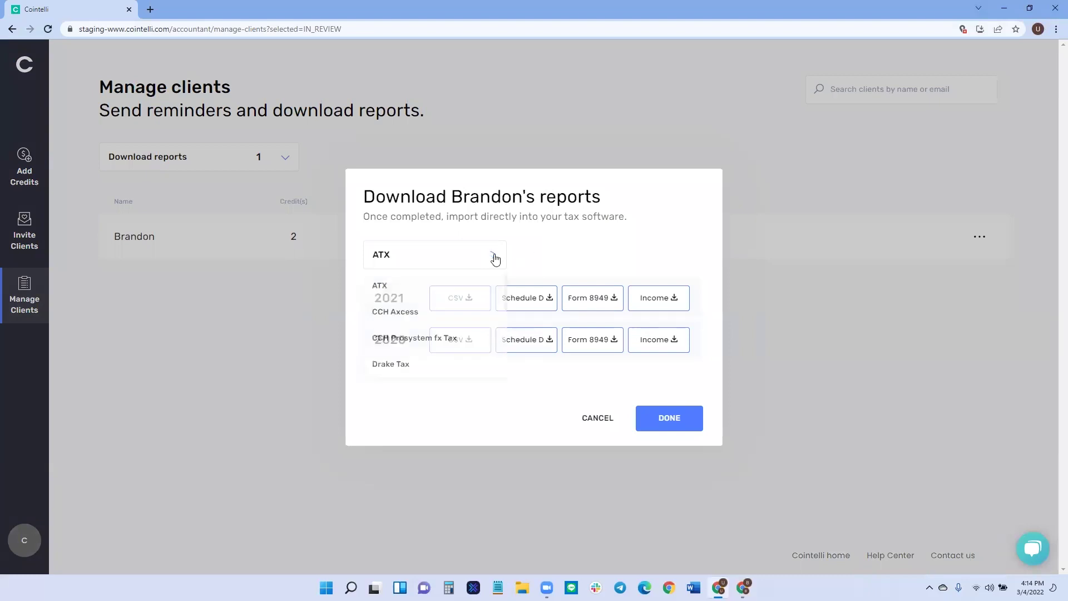
left_click(406, 313)
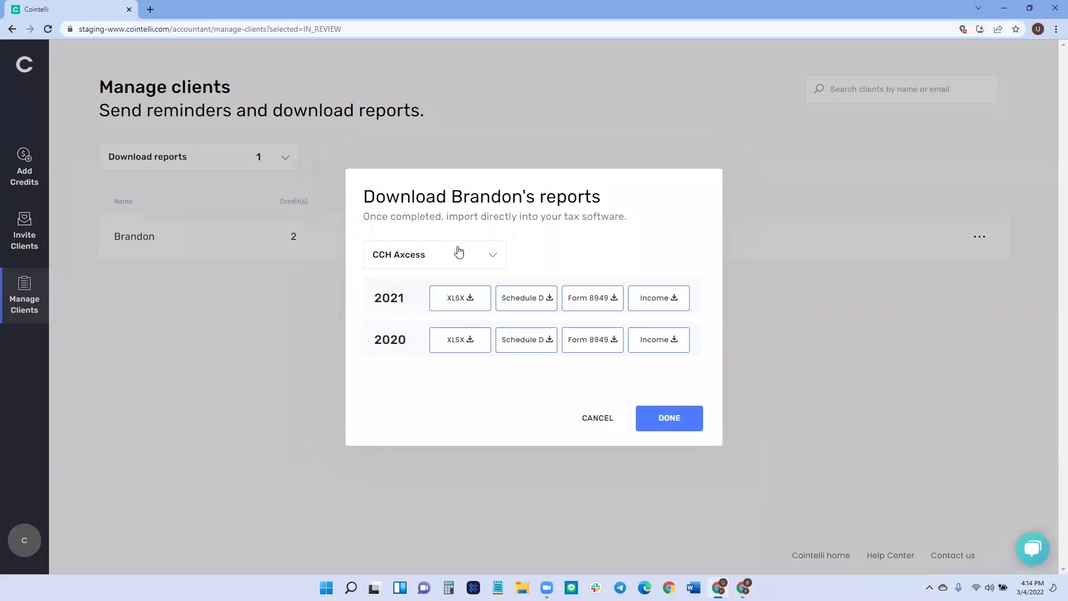
left_click(455, 342)
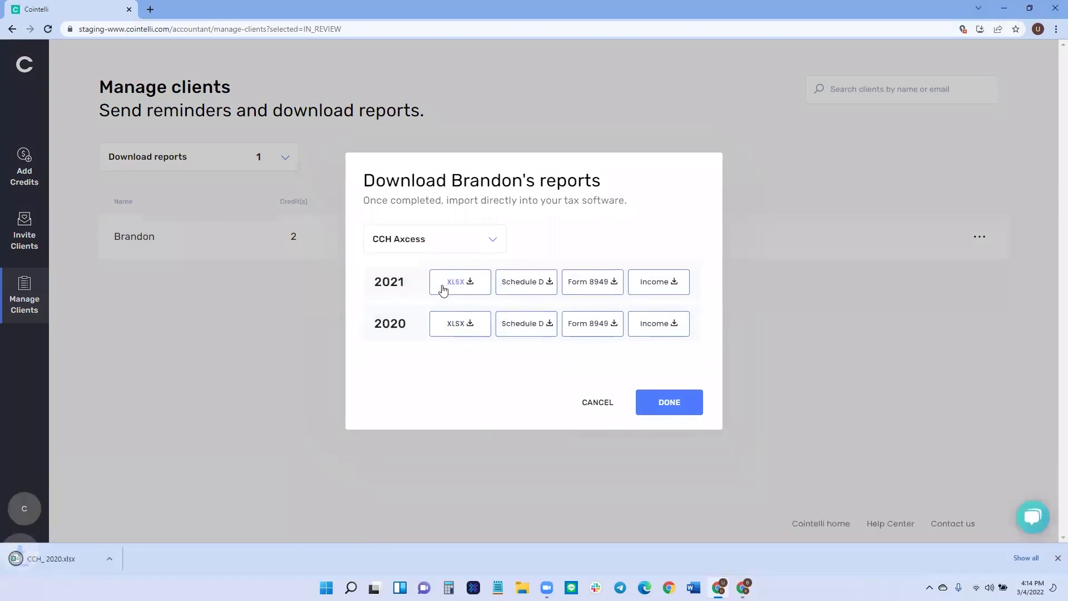
left_click(51, 560)
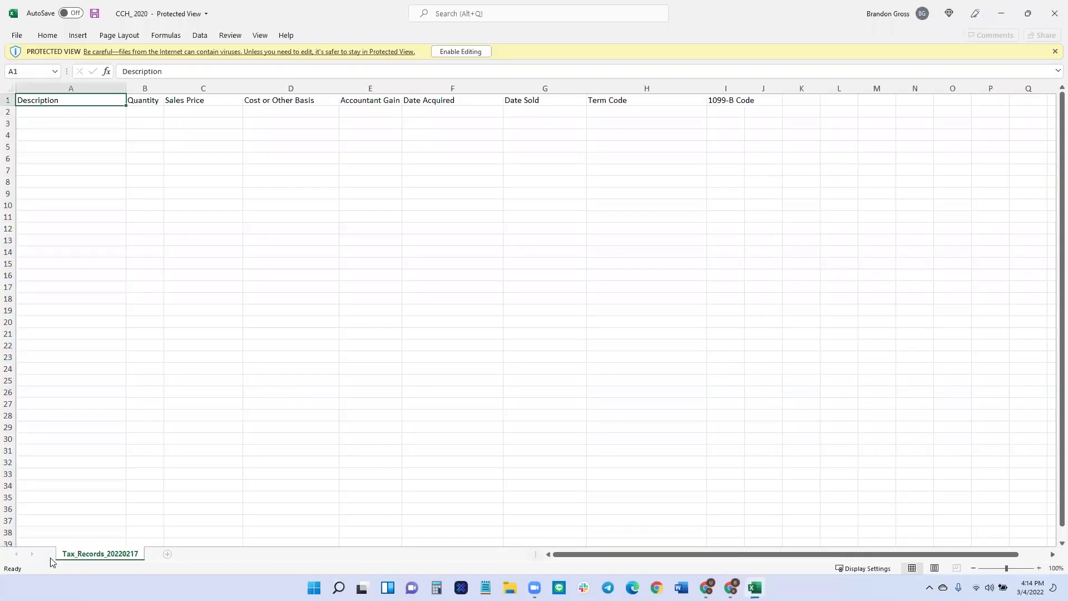
Enable editing in CCH_2020.xlsx to see its column headers, then close Excel.
left_click(461, 51)
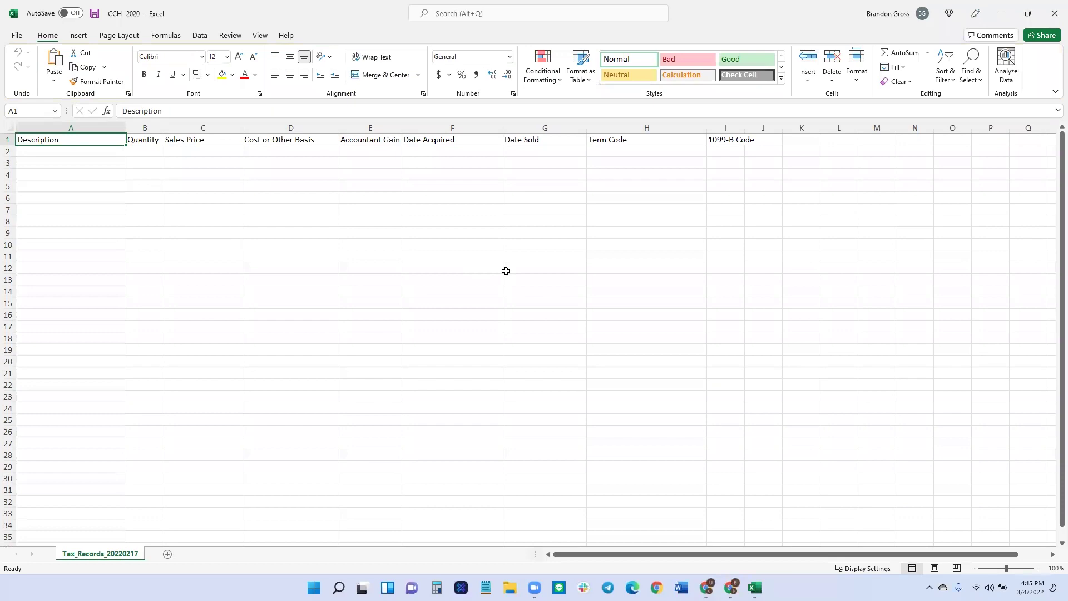
left_click(1053, 19)
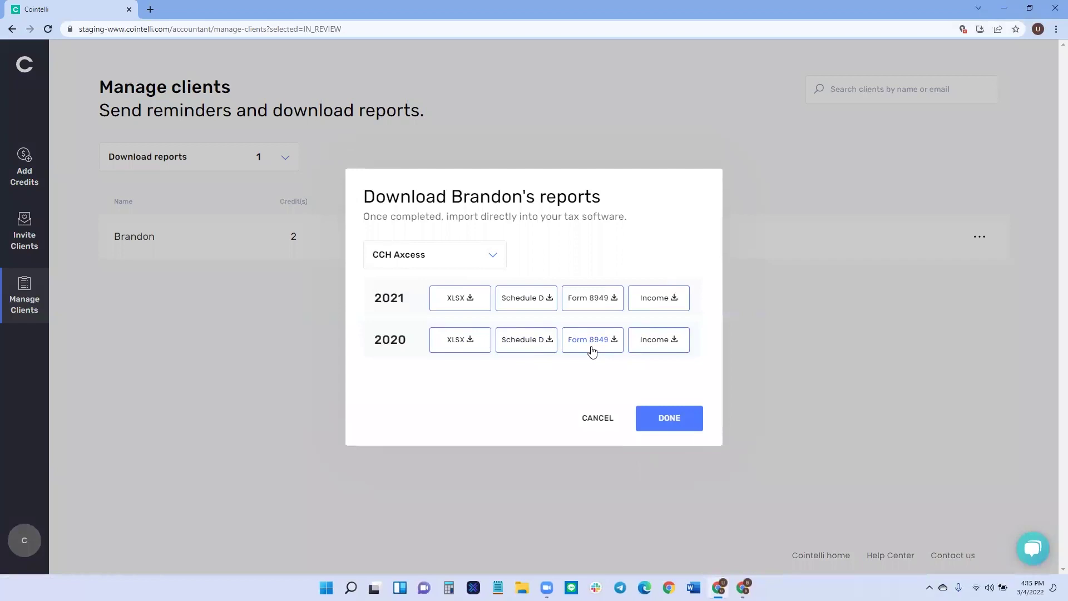
Cancel the Download reports dialog to get back to the Manage clients list.
left_click(591, 418)
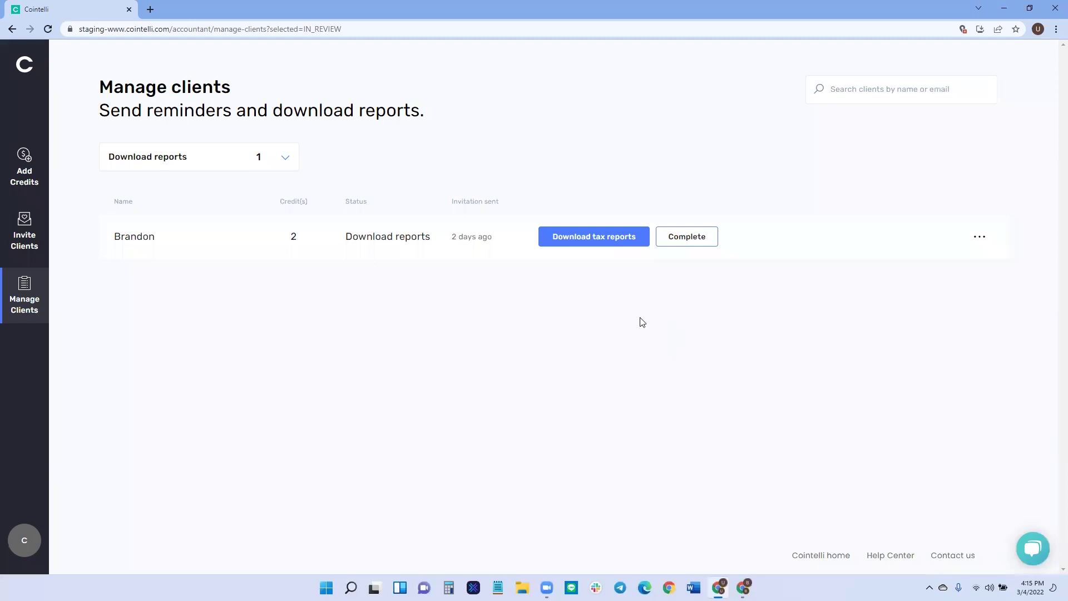
Mark the client's reports Complete, confirm with YES, and filter the list to Completed.
left_click(691, 240)
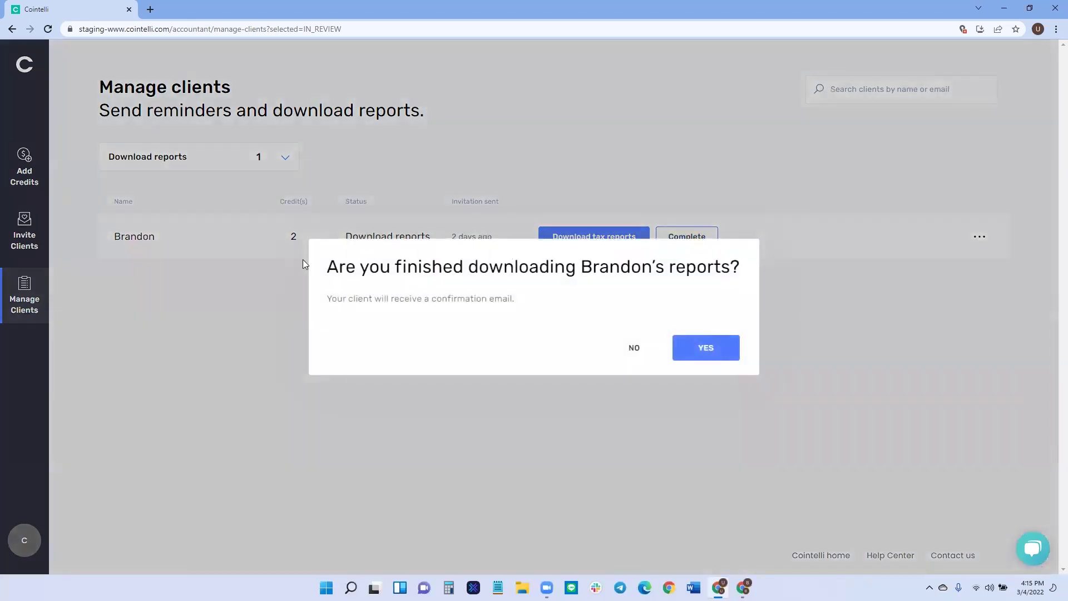
left_click_drag(329, 268, 652, 269)
left_click(624, 296)
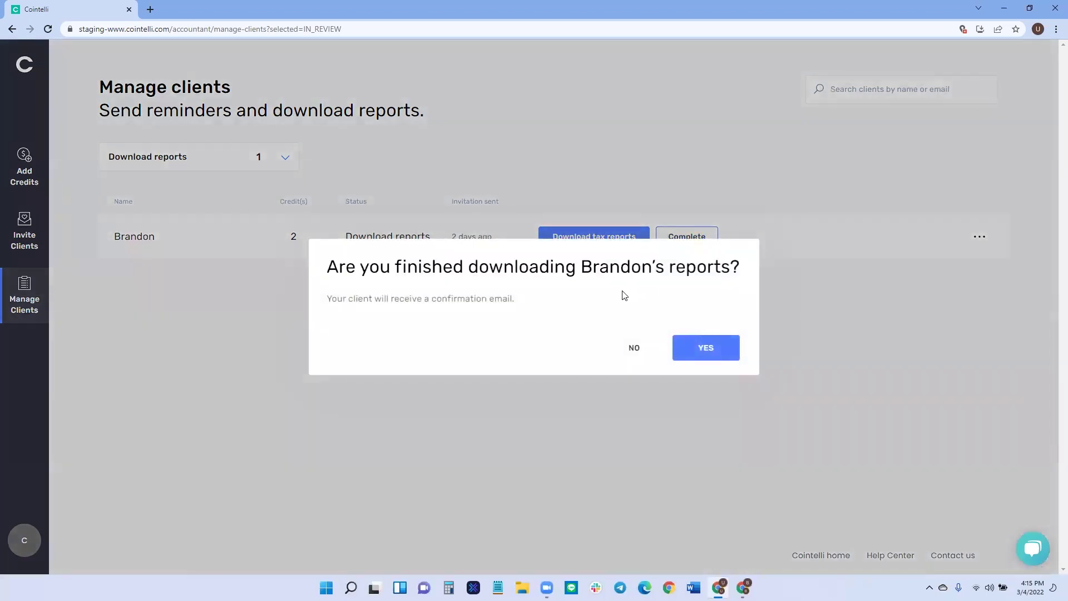
left_click(696, 349)
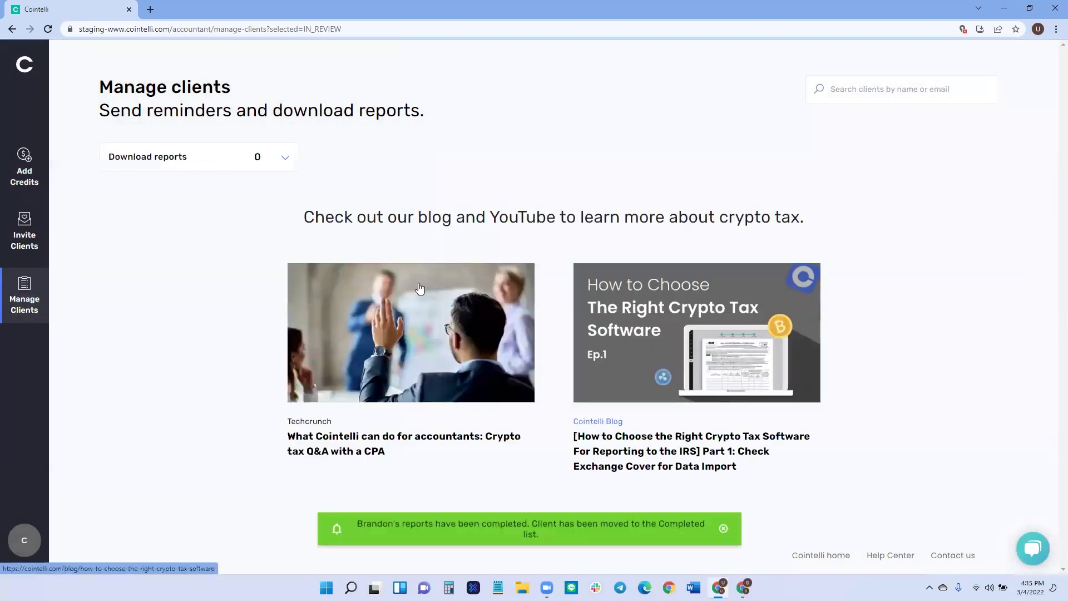
left_click(288, 158)
left_click(199, 298)
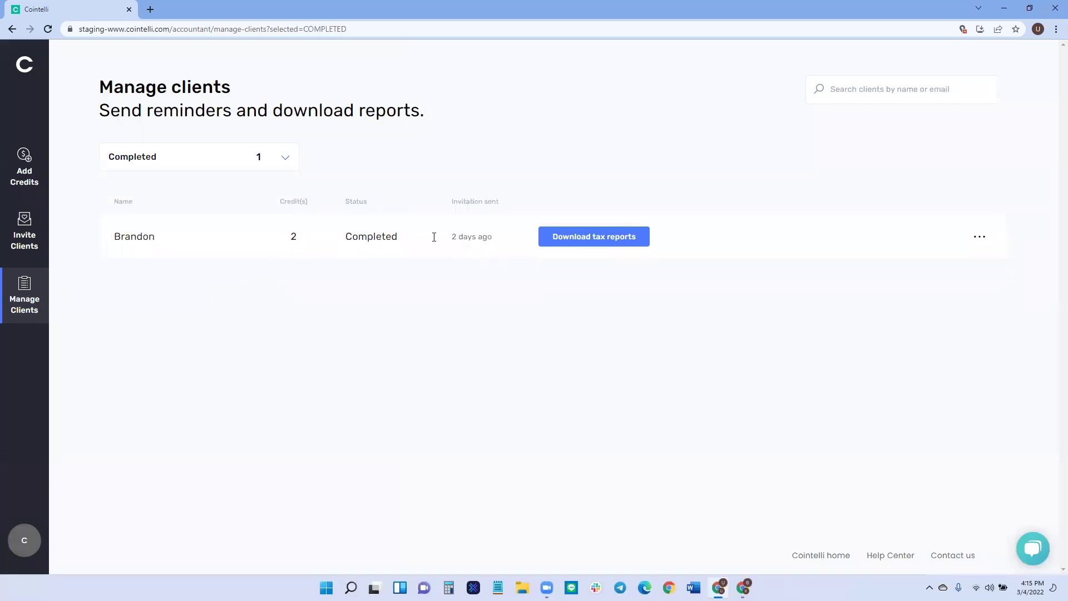
left_click(982, 240)
left_click(763, 341)
left_click(980, 236)
left_click(950, 328)
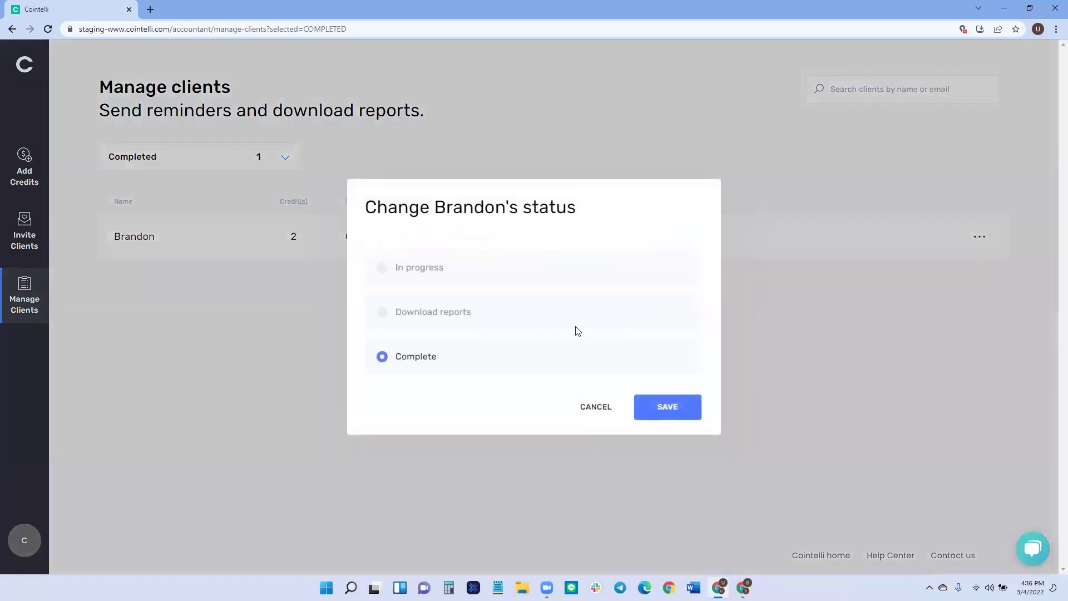
left_click(582, 409)
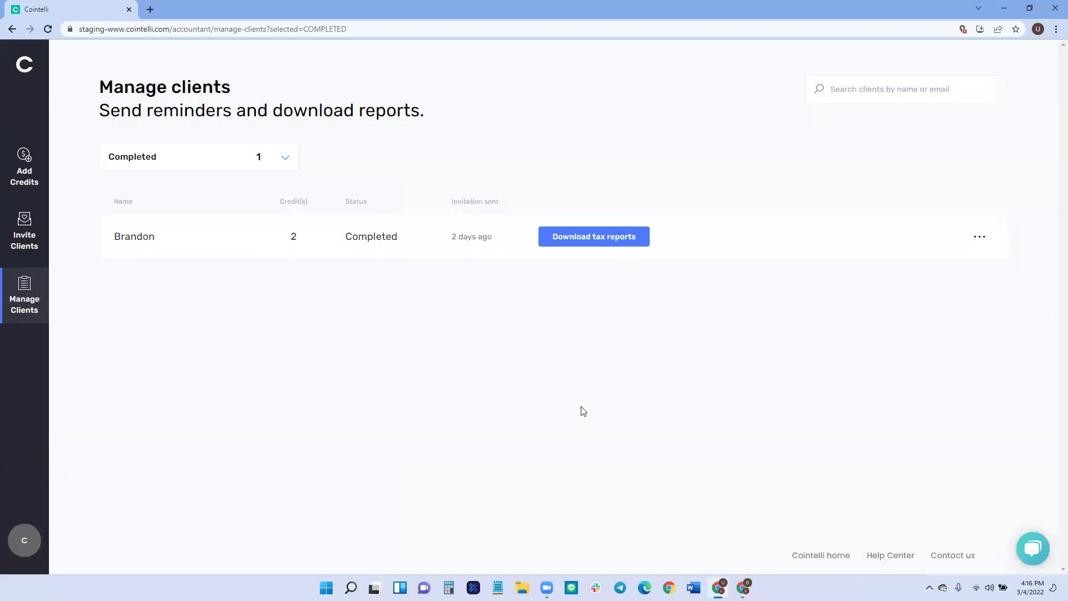